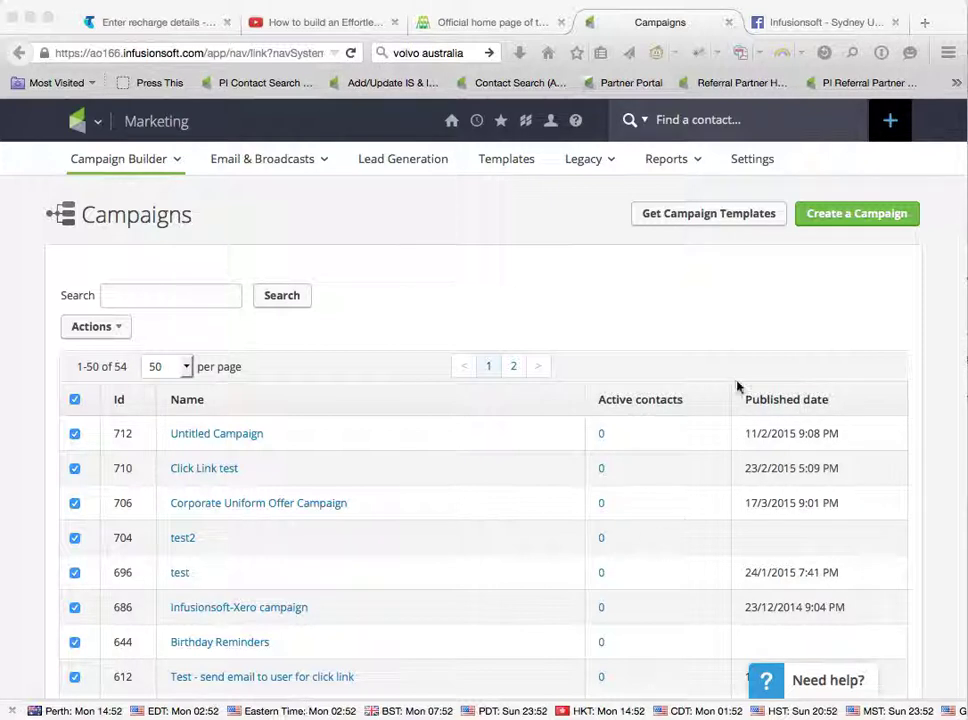
Create a new campaign named "Unsubscribe from current communication".
{"action": "left_click", "coordinate": [843, 228]}
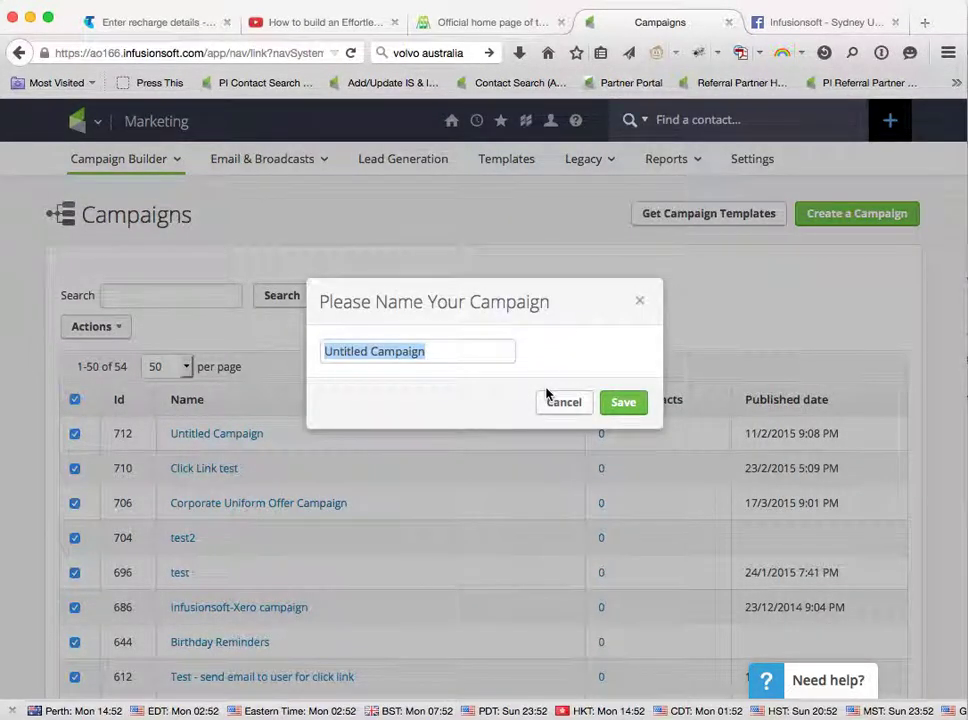
{"action": "type", "text": "Uns"}
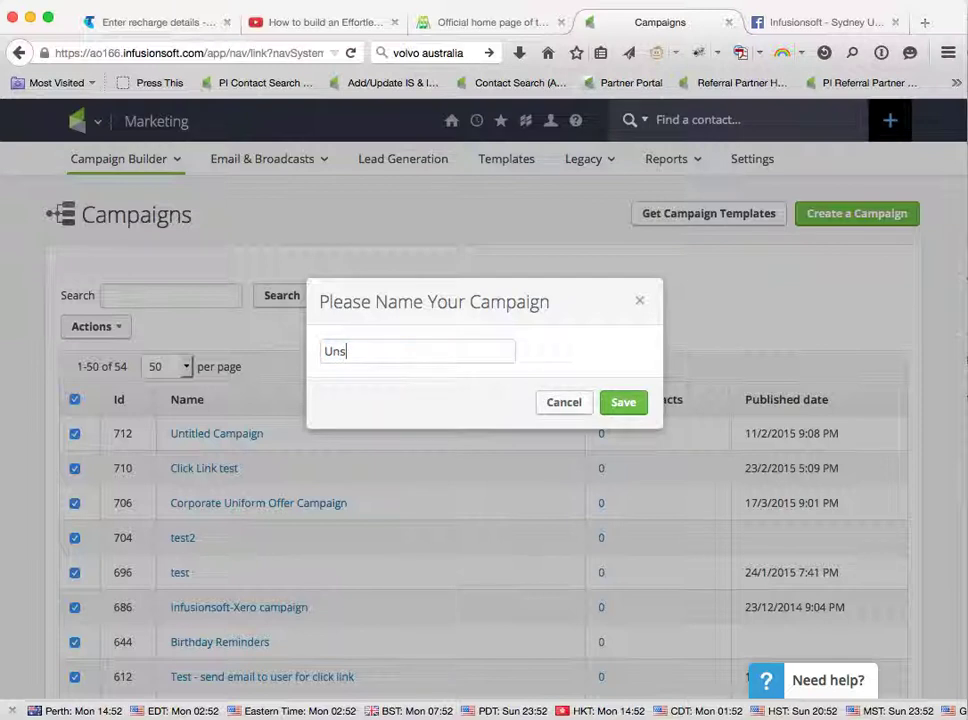
{"action": "type", "text": "ubscribe from "}
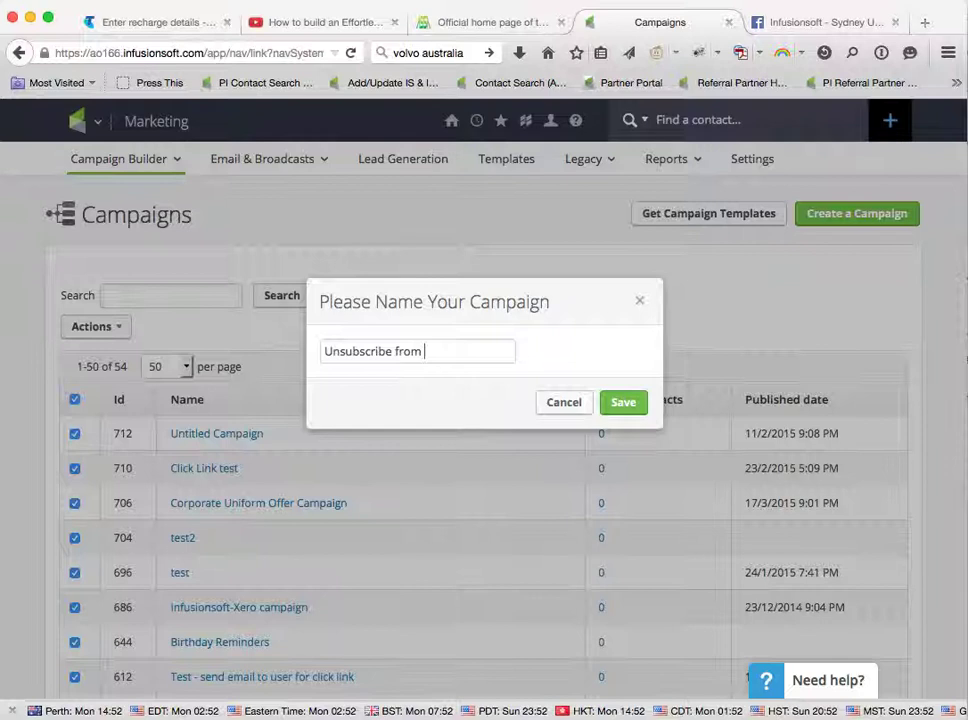
{"action": "type", "text": "current communi"}
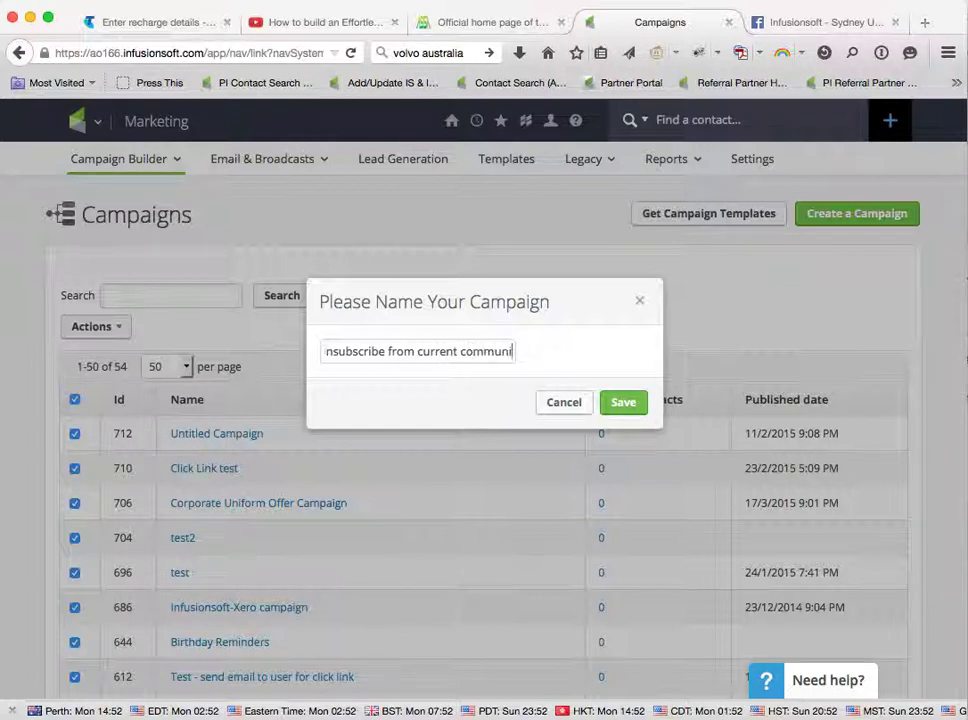
{"action": "type", "text": "cation"}
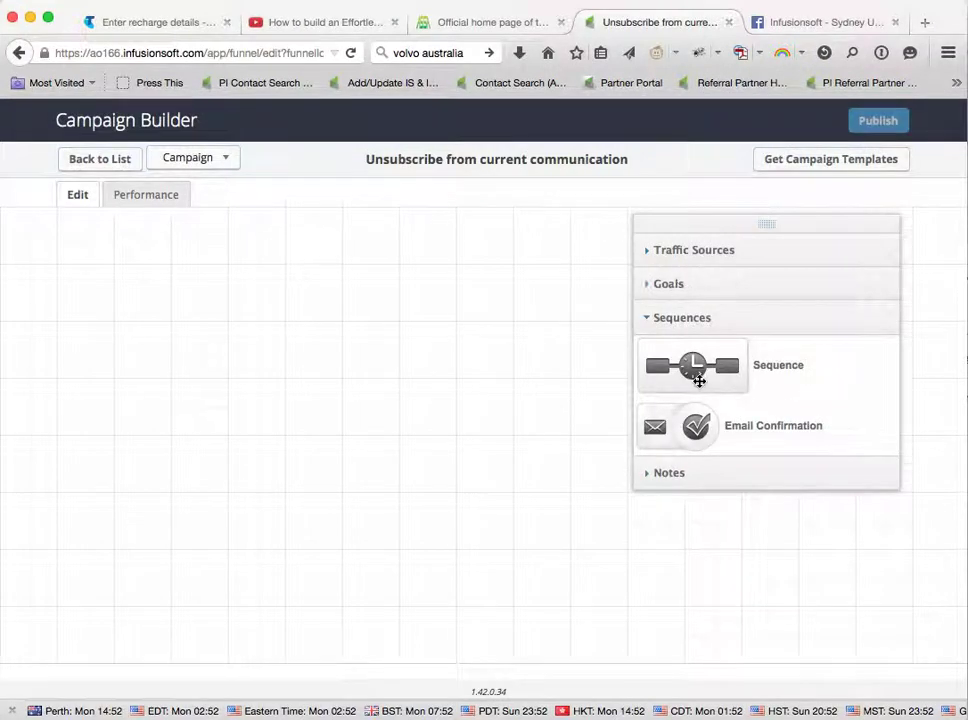
Place a new sequence on the empty campaign canvas and open it for editing.
{"action": "left_click_drag", "start_coordinate": [699, 380], "coordinate": [294, 377]}
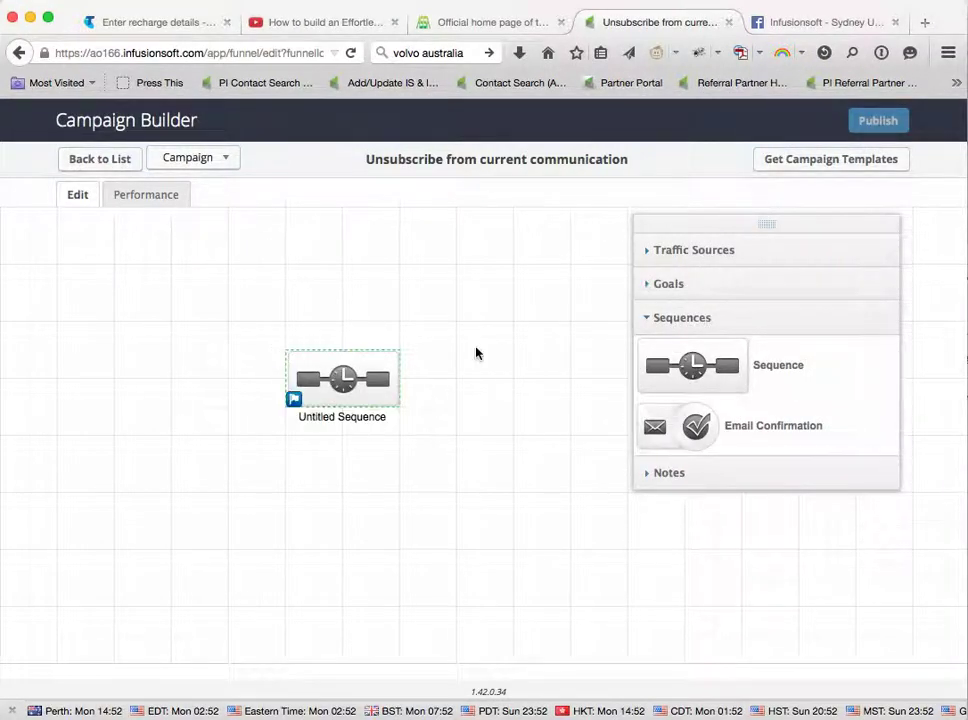
{"action": "left_click", "coordinate": [669, 285]}
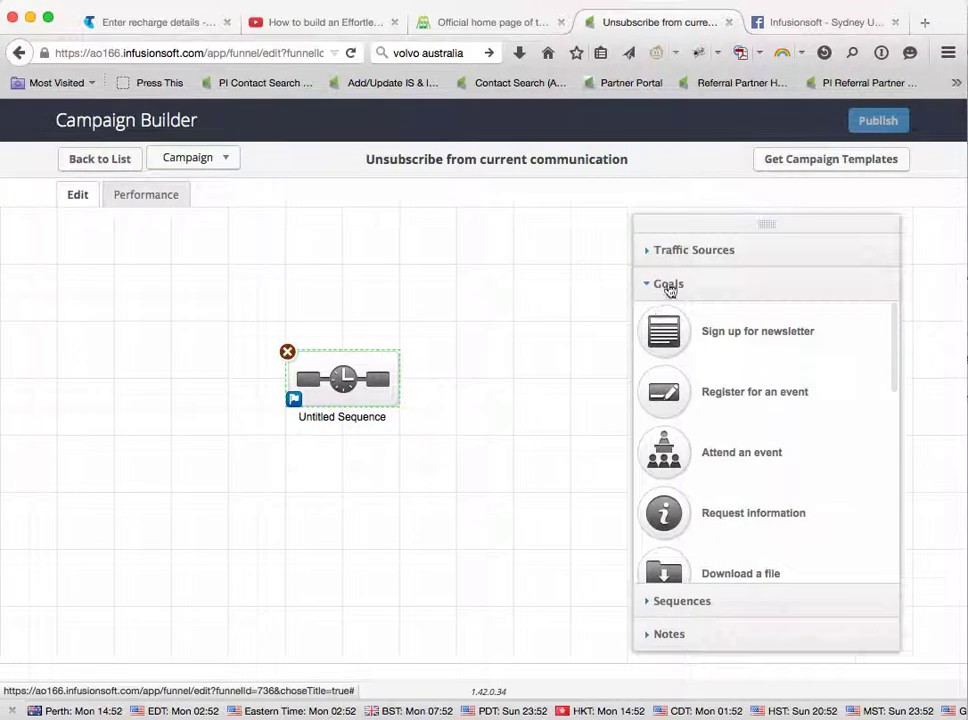
{"action": "double_click", "coordinate": [331, 390]}
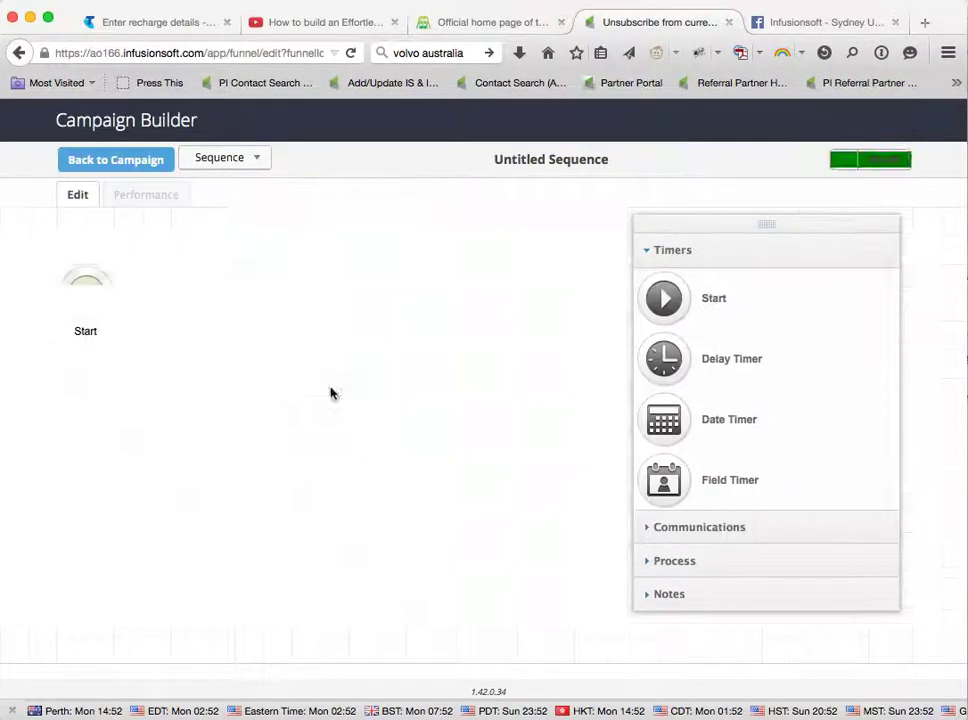
Add an email to the sequence directly after the Start timer.
{"action": "left_click", "coordinate": [683, 568]}
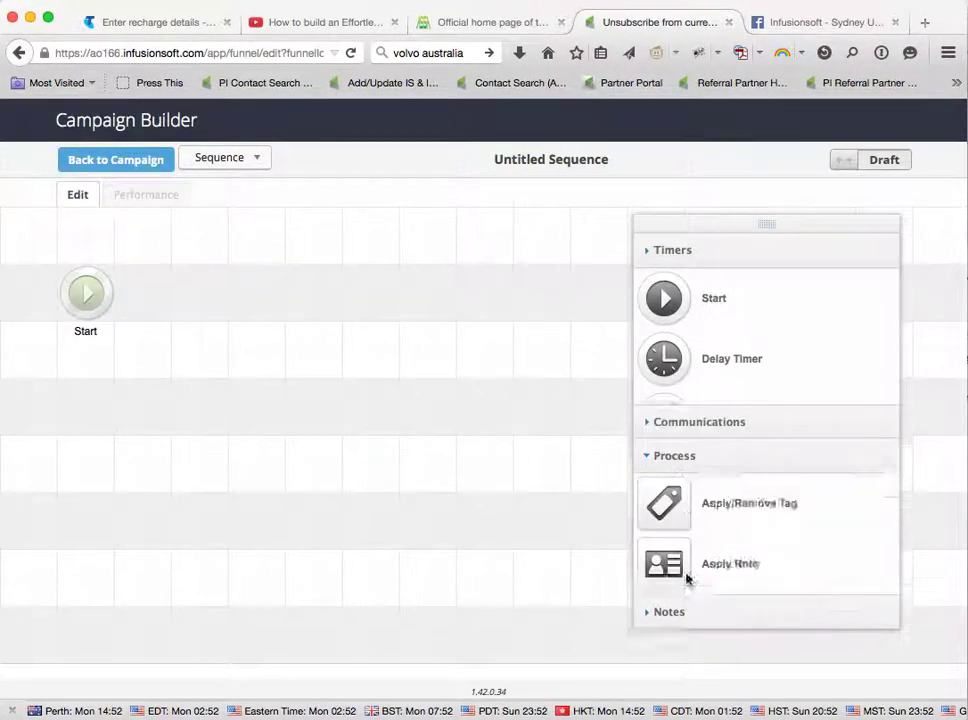
{"action": "scroll", "coordinate": [722, 529], "scroll_direction": "down", "scroll_amount": 1}
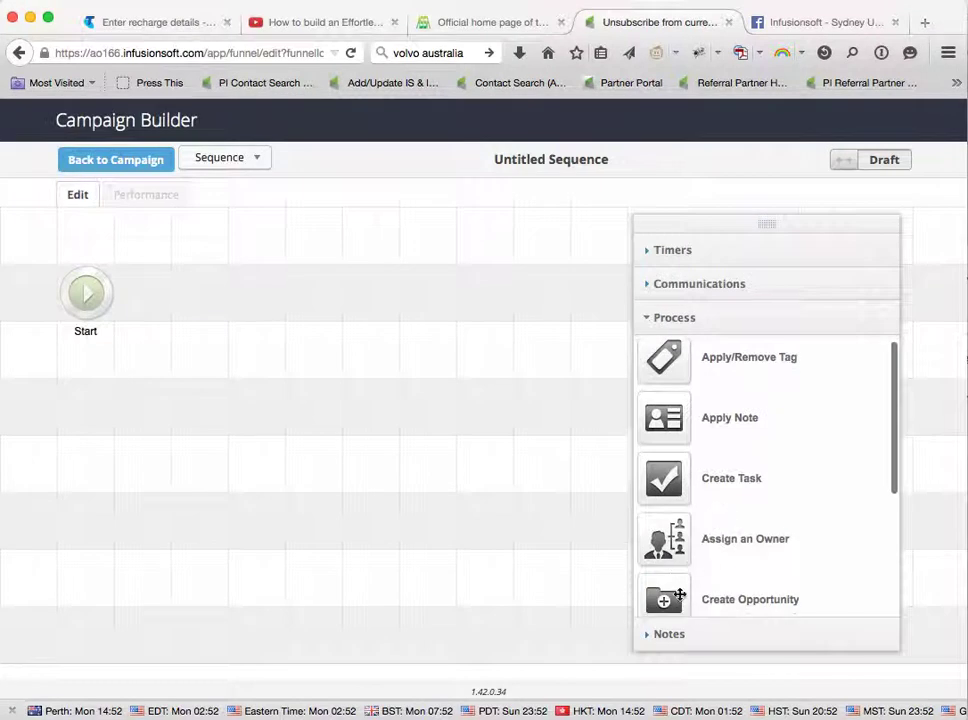
{"action": "left_click", "coordinate": [702, 284]}
{"action": "left_click_drag", "start_coordinate": [663, 330], "coordinate": [258, 288]}
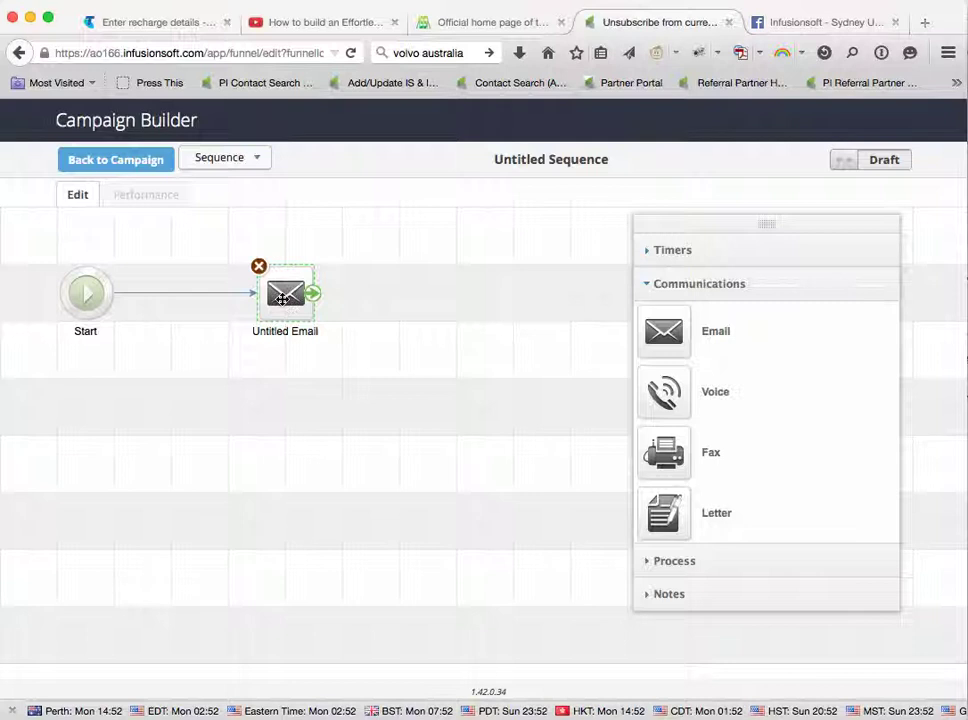
Open the new email and set its subject to "Buy my stuff".
{"action": "double_click", "coordinate": [282, 298]}
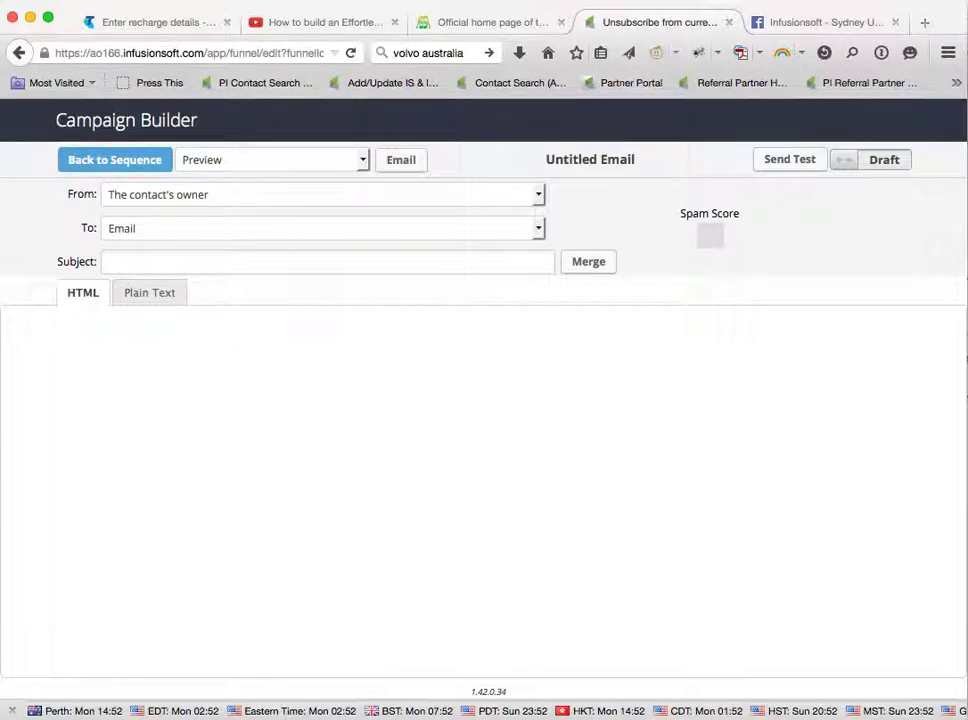
{"action": "type", "text": "Buy"}
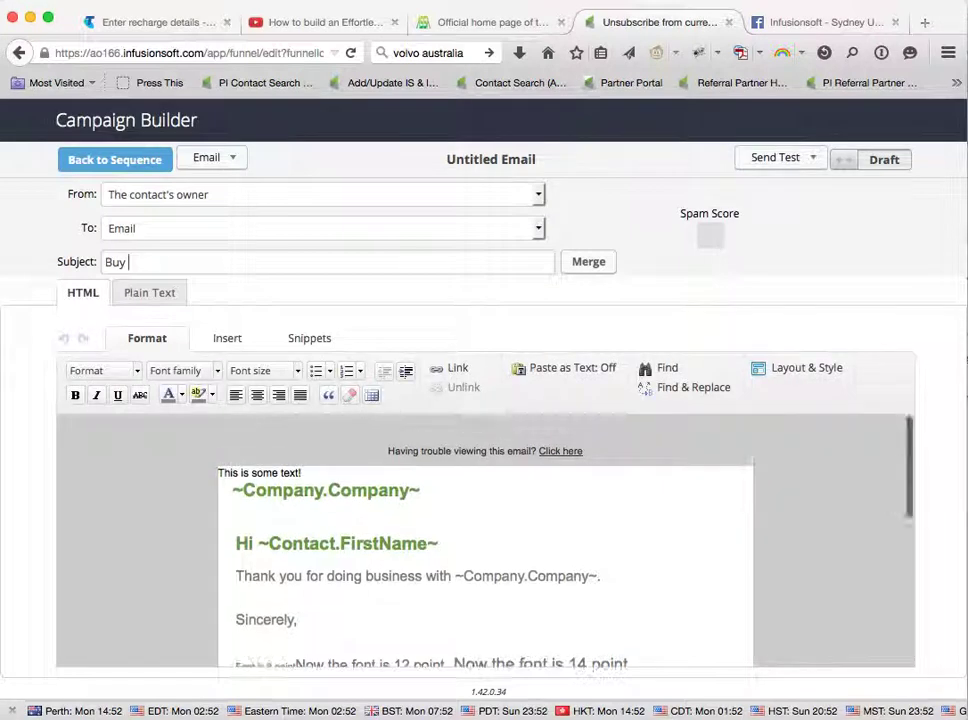
{"action": "type", "text": " my stuff"}
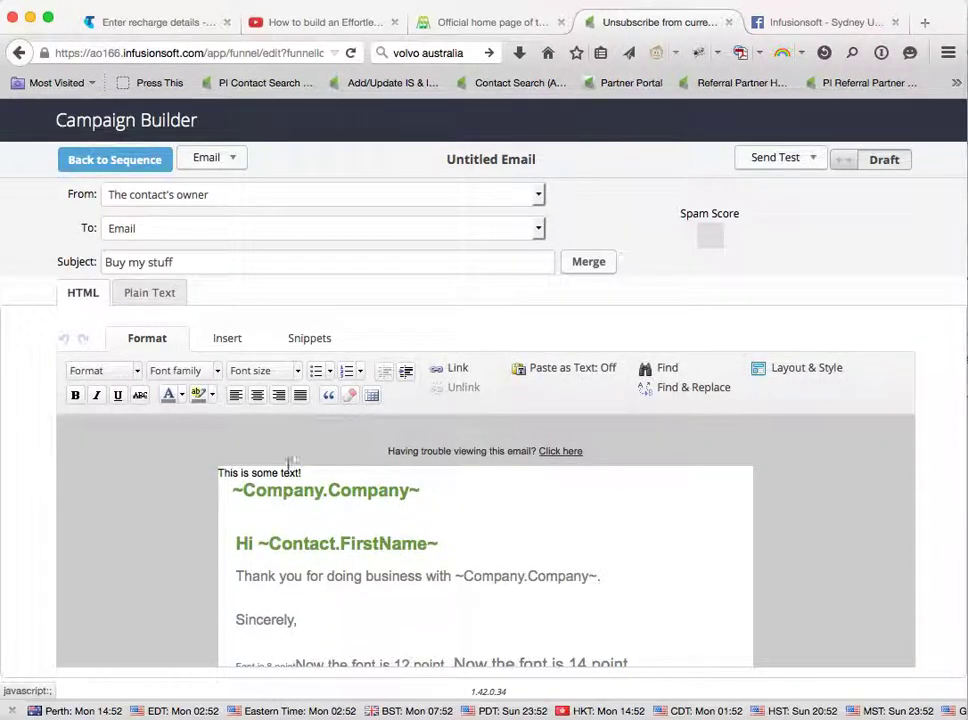
Insert a blank paragraph after the "Thank you for doing business" sentence in the email body.
{"action": "left_click", "coordinate": [452, 562]}
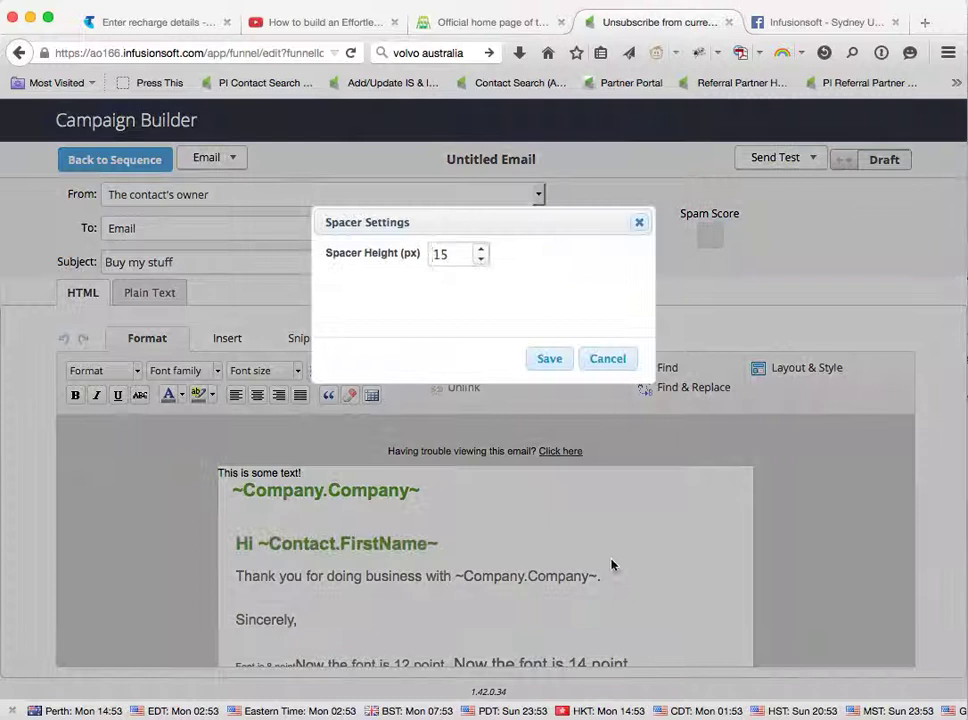
{"action": "left_click", "coordinate": [609, 358]}
{"action": "left_click", "coordinate": [611, 575]}
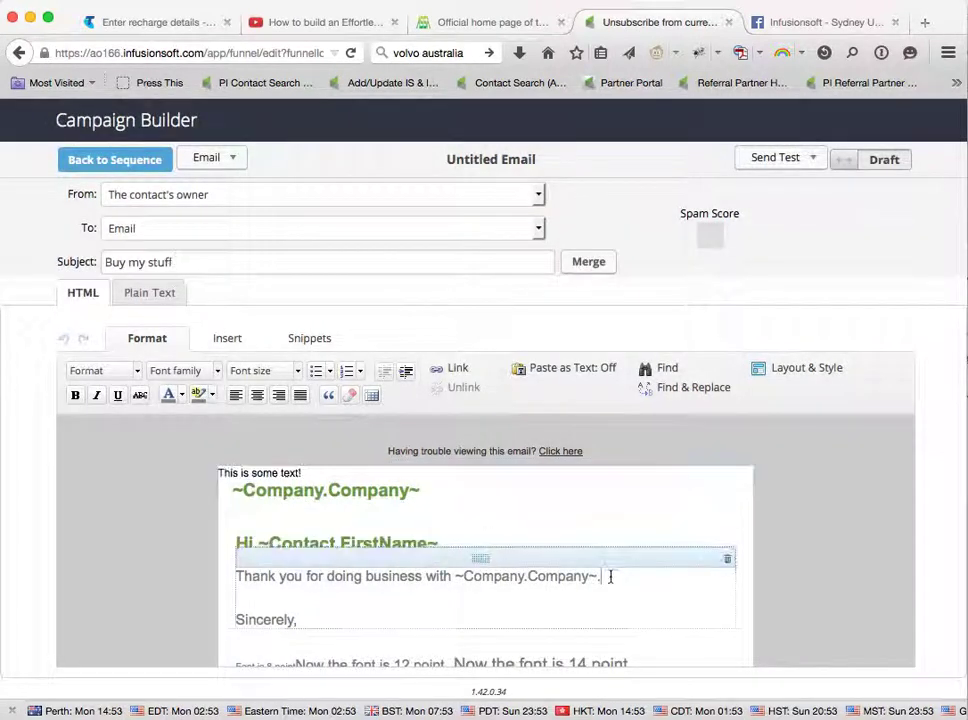
{"action": "key", "text": "Return"}
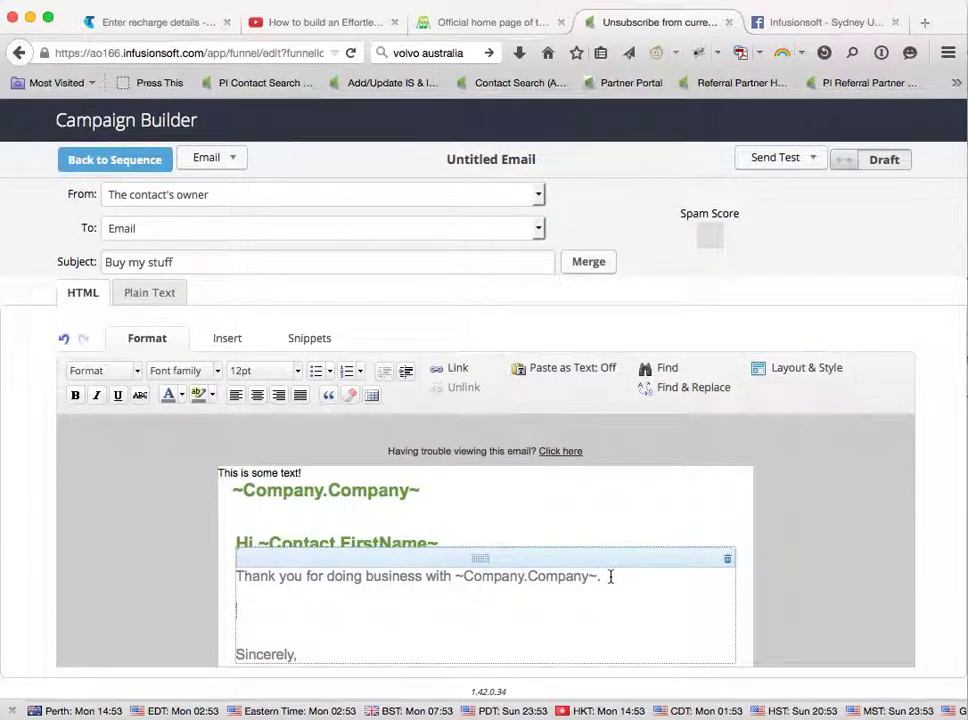
Add the line "Unsubscribe from this newsletter" a few lines below "Sincerely," in the email body.
{"action": "scroll", "coordinate": [560, 570], "scroll_direction": "down", "scroll_amount": 2}
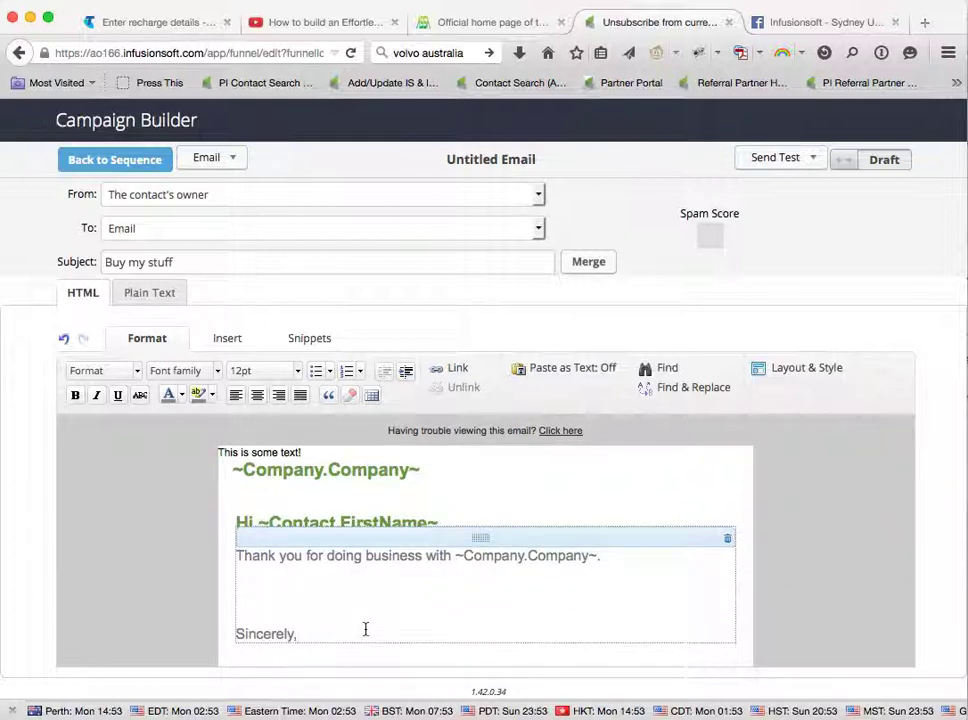
{"action": "key", "text": "Return"}
{"action": "key", "text": "Return"}
{"action": "key", "text": "Return"}
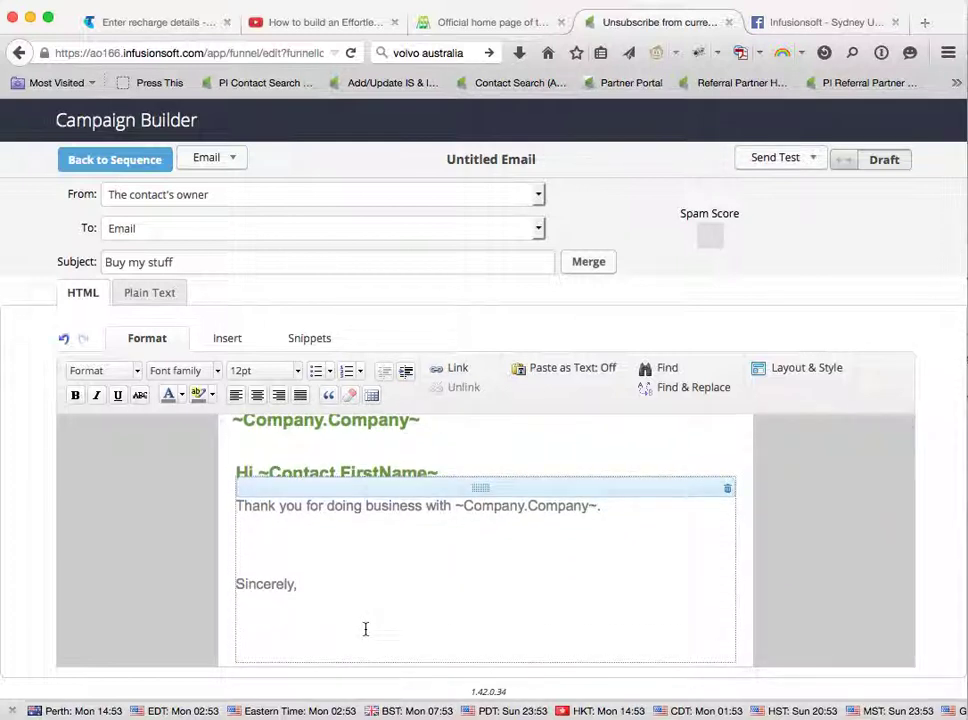
{"action": "type", "text": "Unscu"}
{"action": "key", "text": "BackSpace"}
{"action": "key", "text": "BackSpace"}
{"action": "type", "text": "ubscribe"}
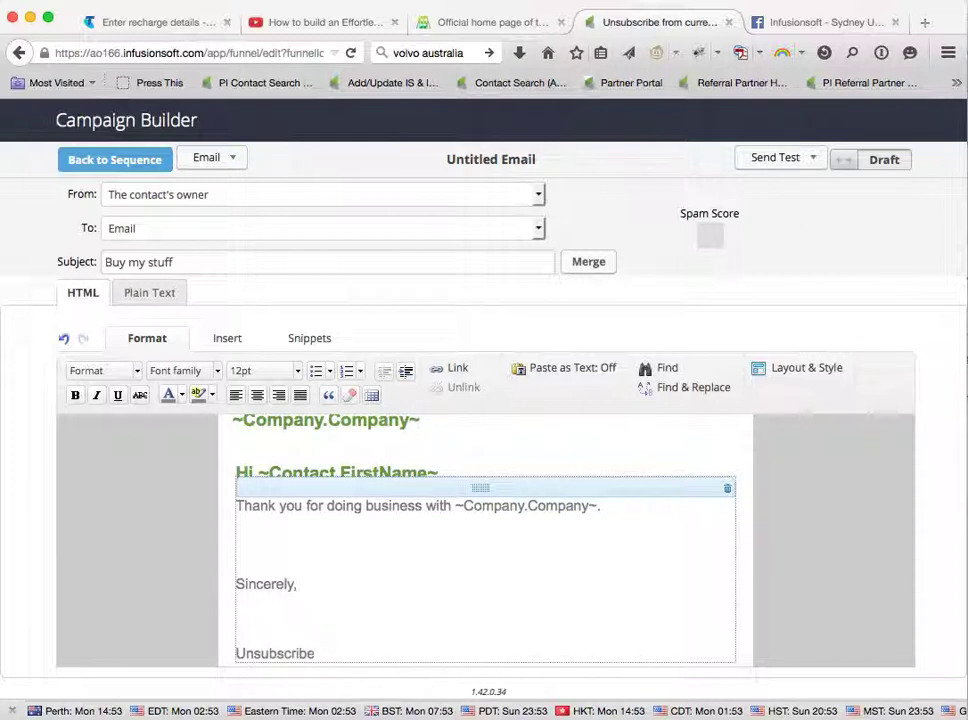
{"action": "type", "text": " from this new"}
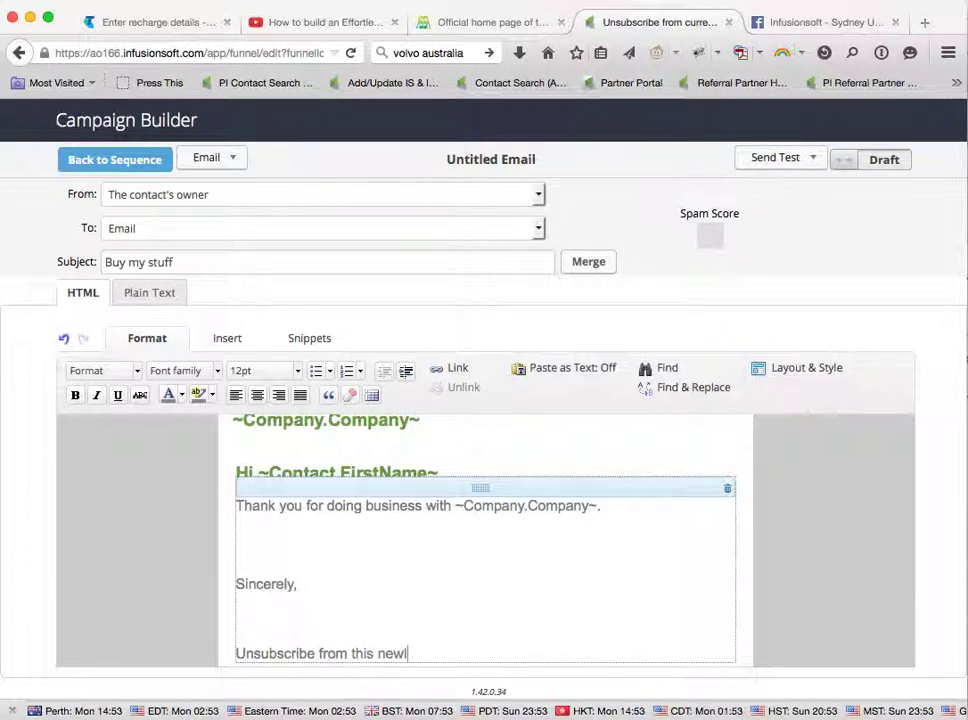
{"action": "type", "text": "sletter"}
Start a link on the word "Unsubscribe" in the last line and choose a thank-you page as its target.
{"action": "double_click", "coordinate": [316, 653]}
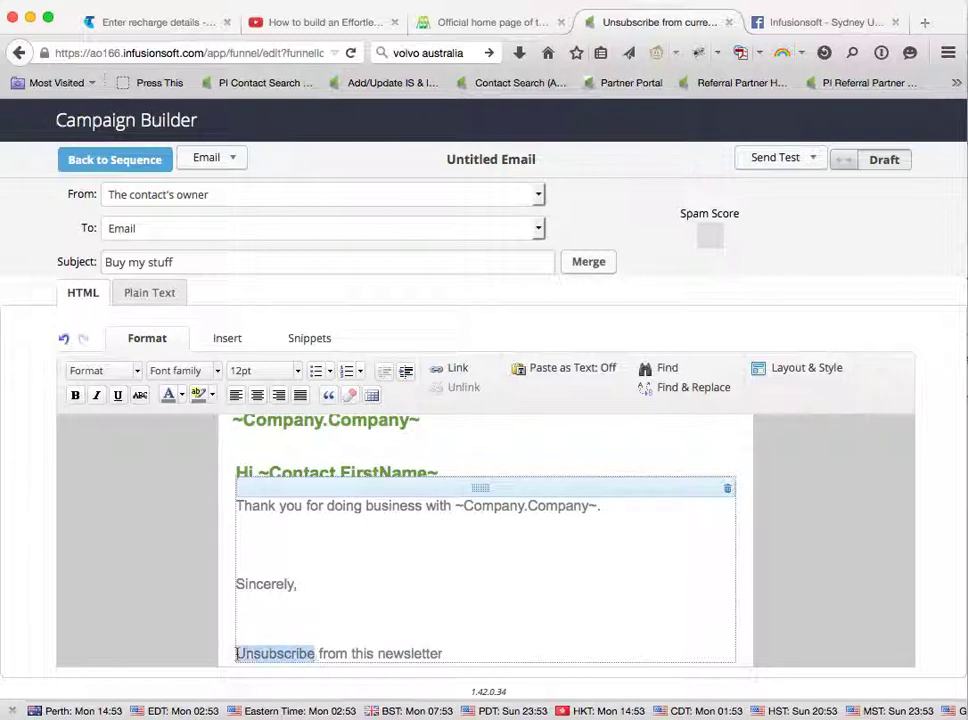
{"action": "left_click", "coordinate": [481, 379]}
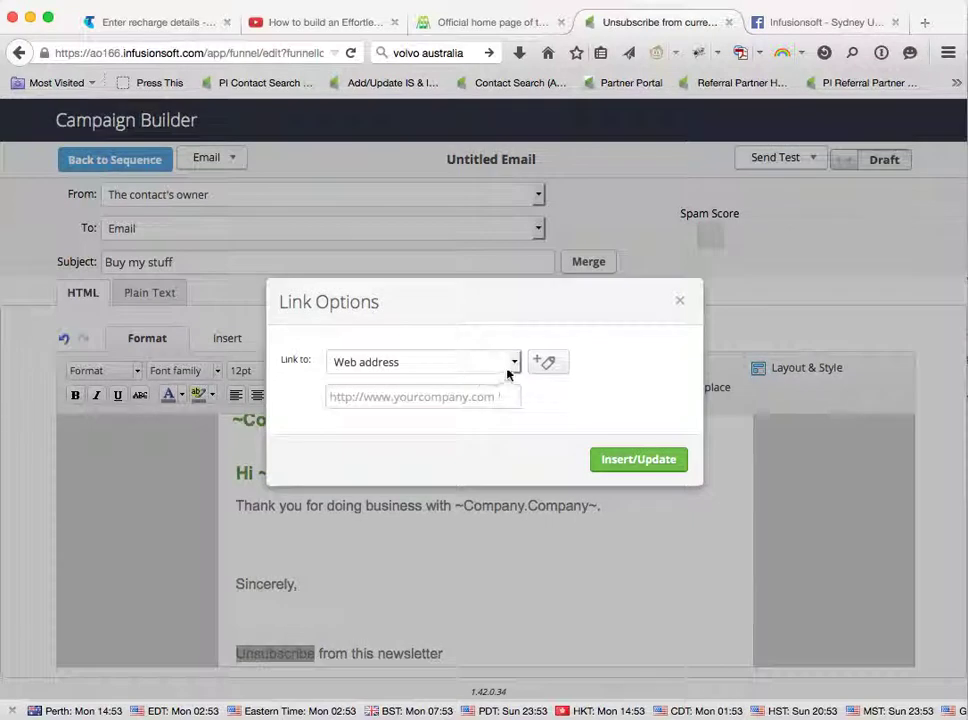
{"action": "left_click", "coordinate": [514, 363]}
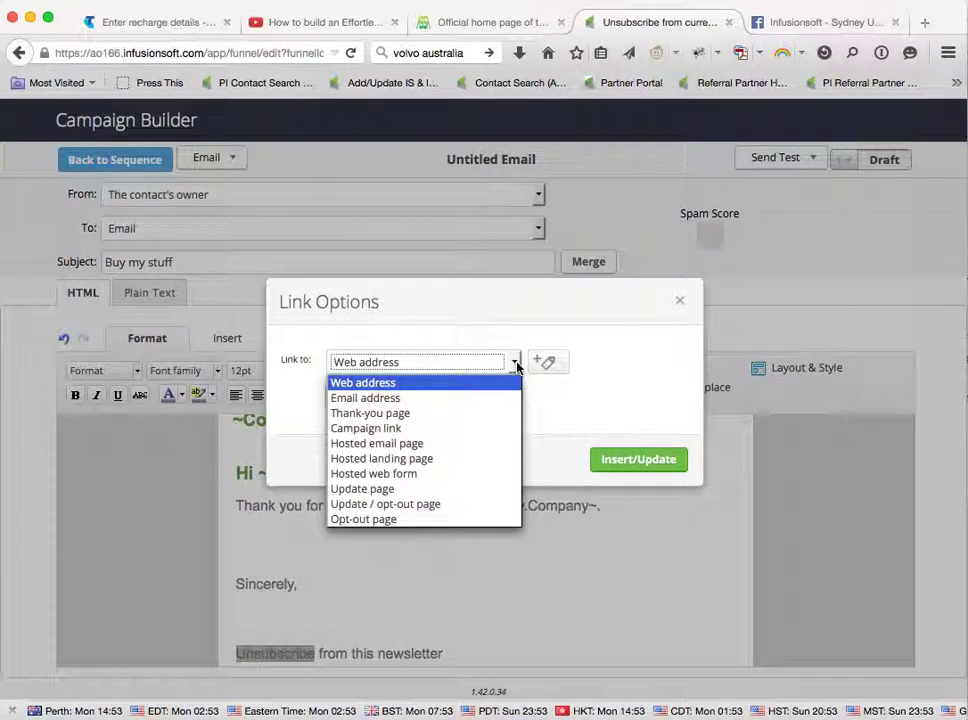
{"action": "left_click", "coordinate": [370, 414]}
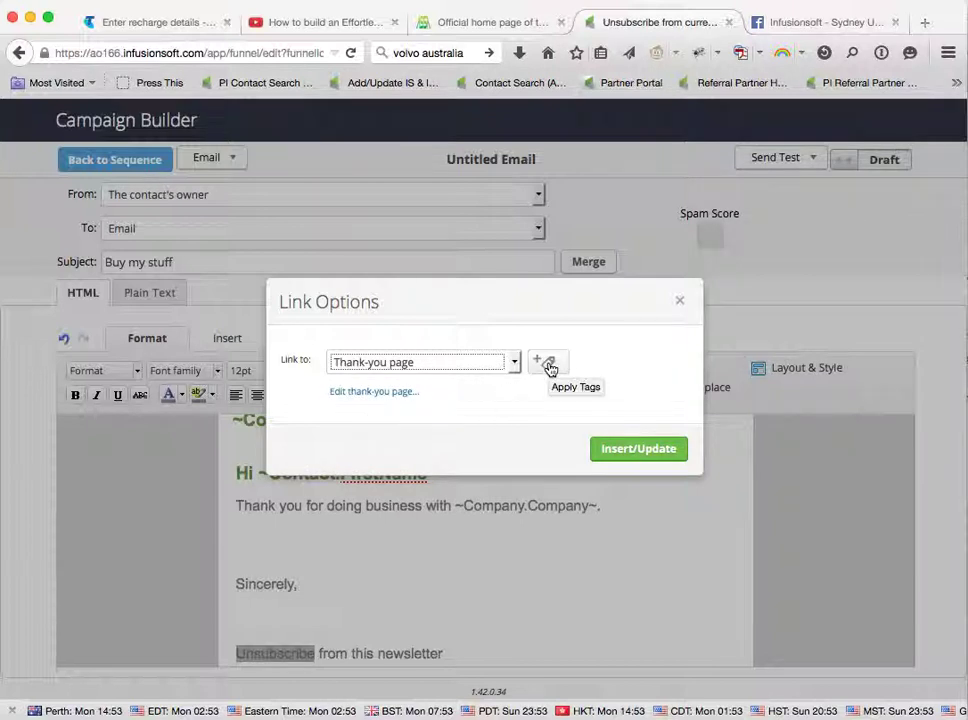
Create the tag "End Subscriber communications", apply it when the link is clicked, and insert the link.
{"action": "left_click", "coordinate": [549, 367]}
{"action": "left_click", "coordinate": [357, 446]}
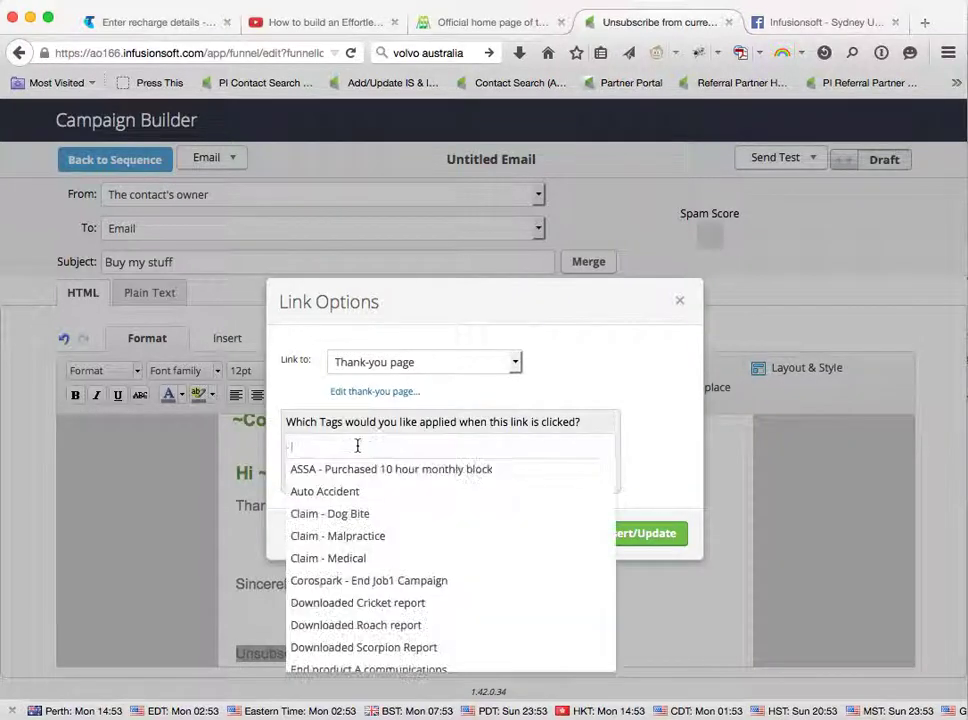
{"action": "type", "text": "End "}
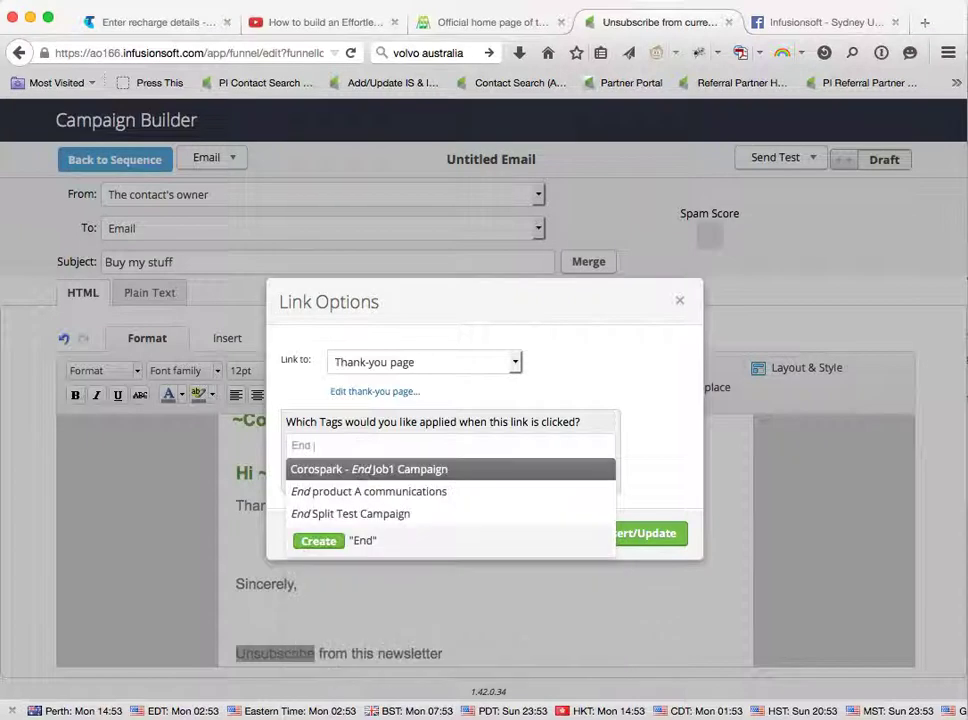
{"action": "type", "text": "Subscriber"}
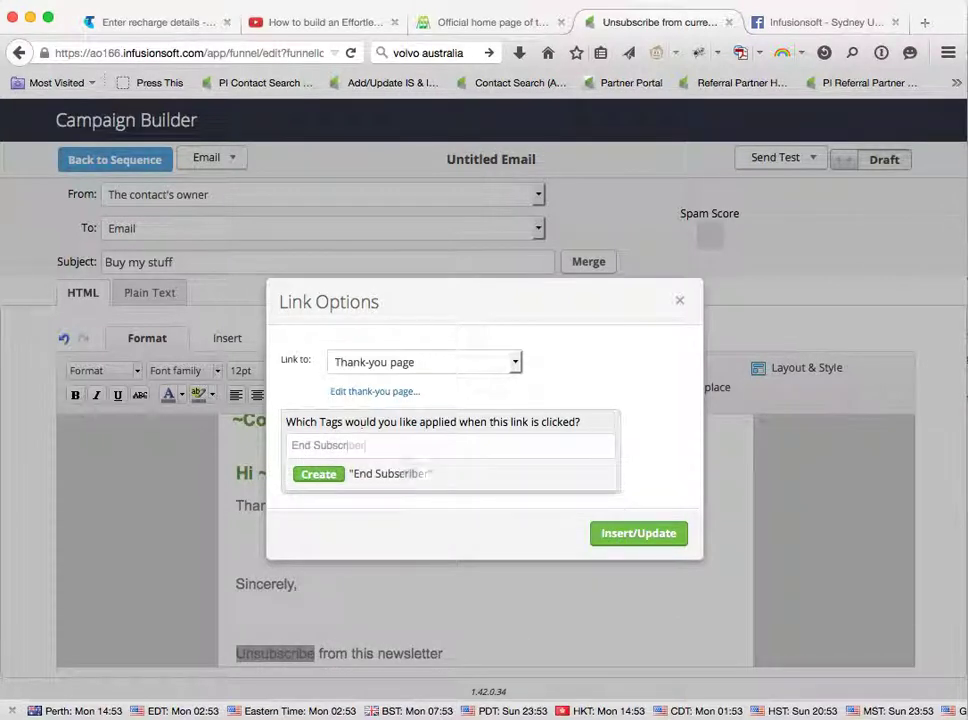
{"action": "type", "text": " communications"}
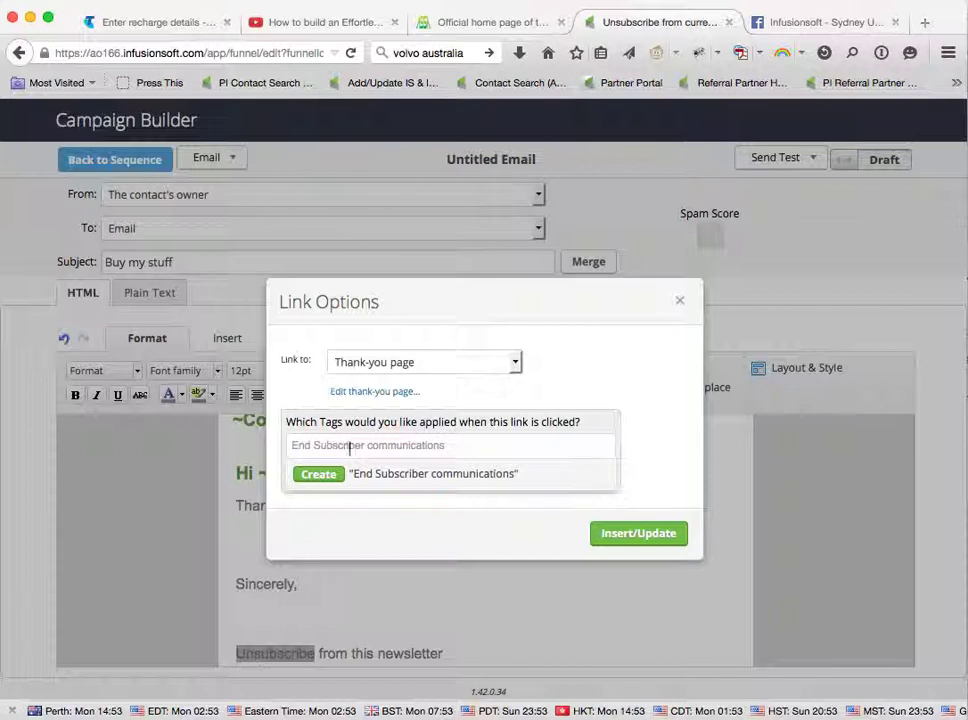
{"action": "left_click", "coordinate": [303, 476]}
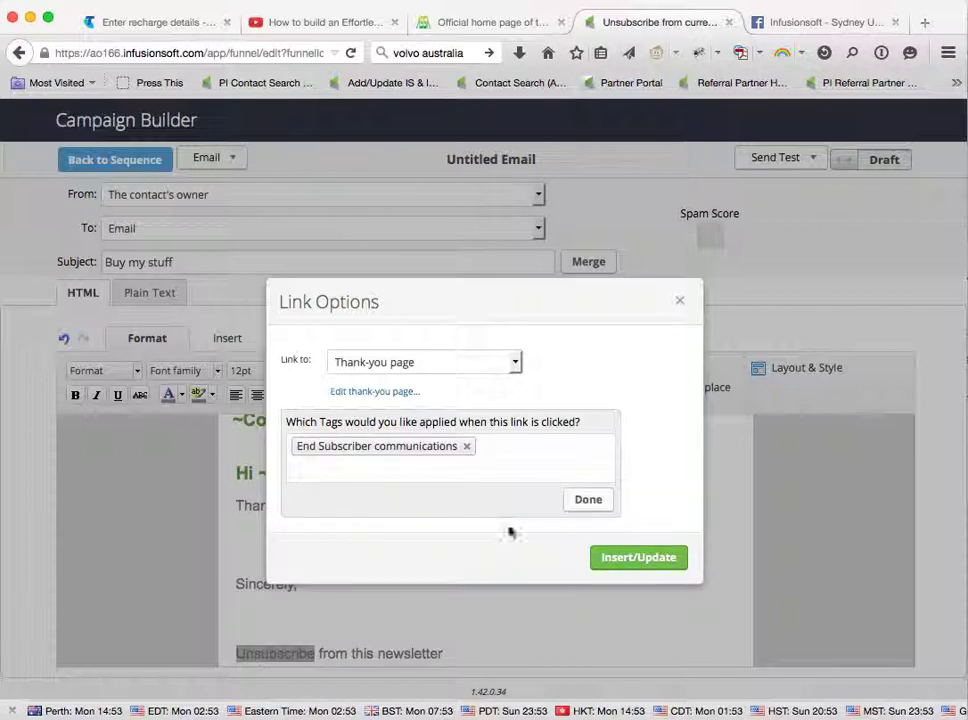
{"action": "left_click", "coordinate": [587, 502]}
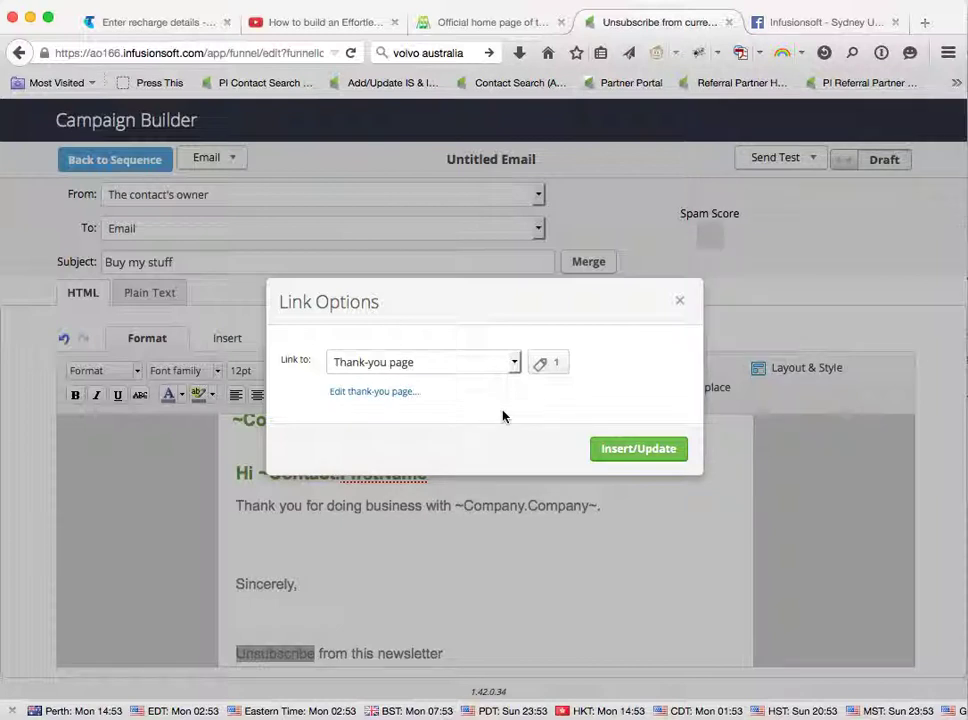
{"action": "left_click", "coordinate": [621, 457]}
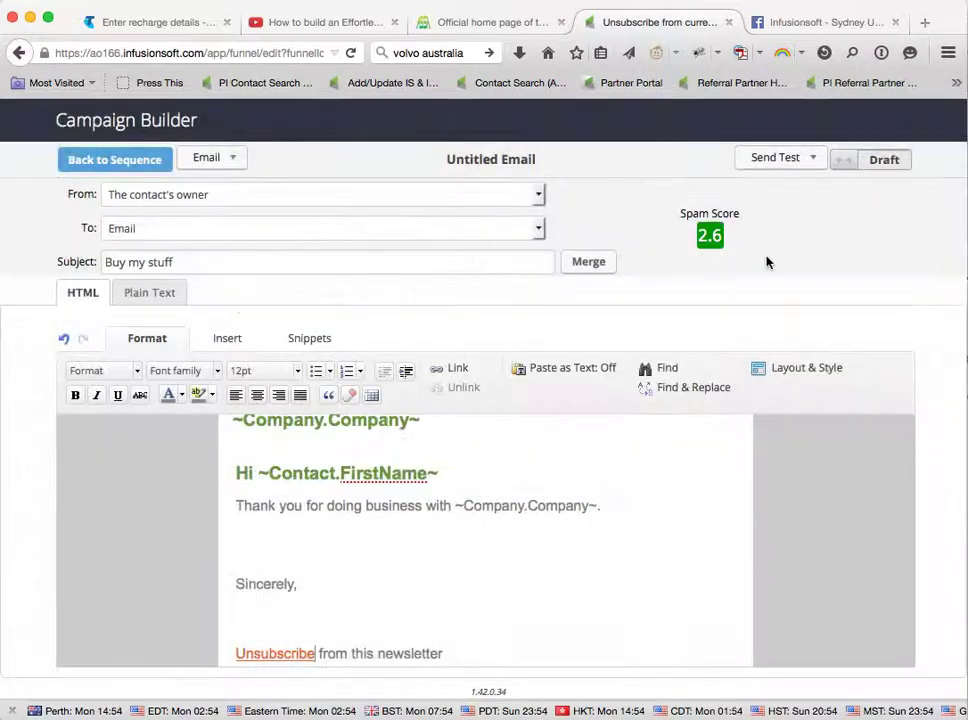
Mark the email as Ready and return through the sequence to the campaign canvas.
{"action": "left_click", "coordinate": [893, 164]}
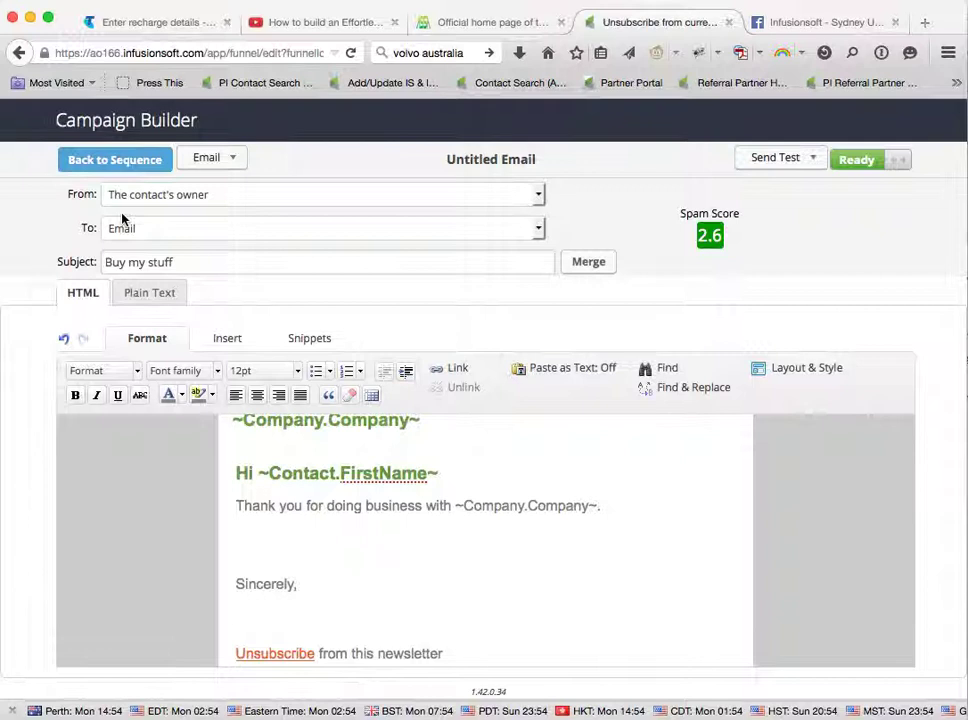
{"action": "left_click", "coordinate": [103, 162]}
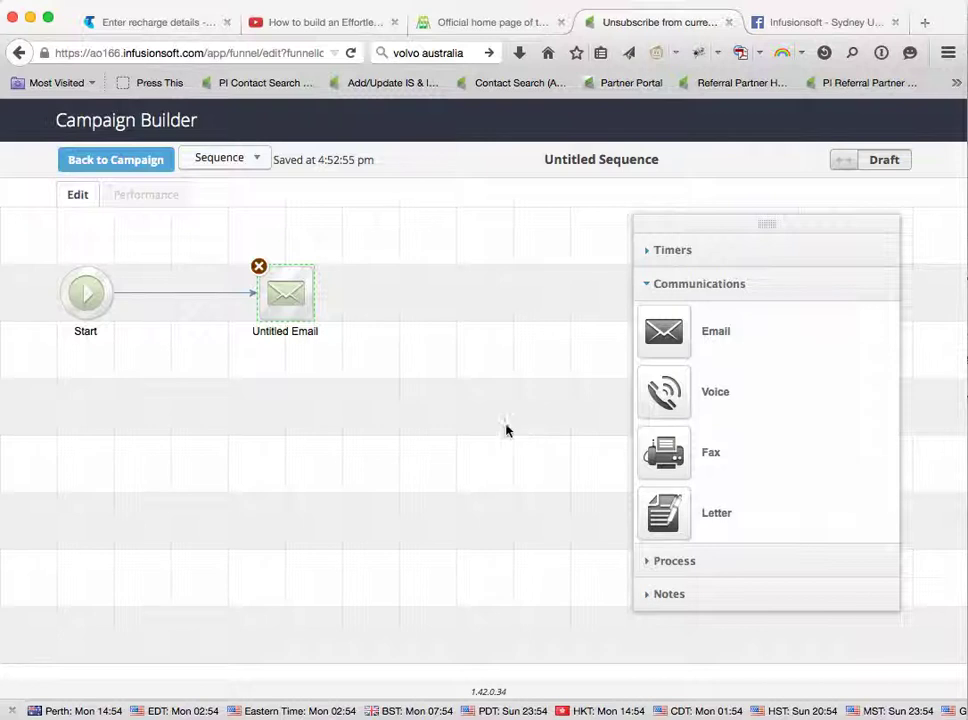
{"action": "left_click", "coordinate": [103, 163]}
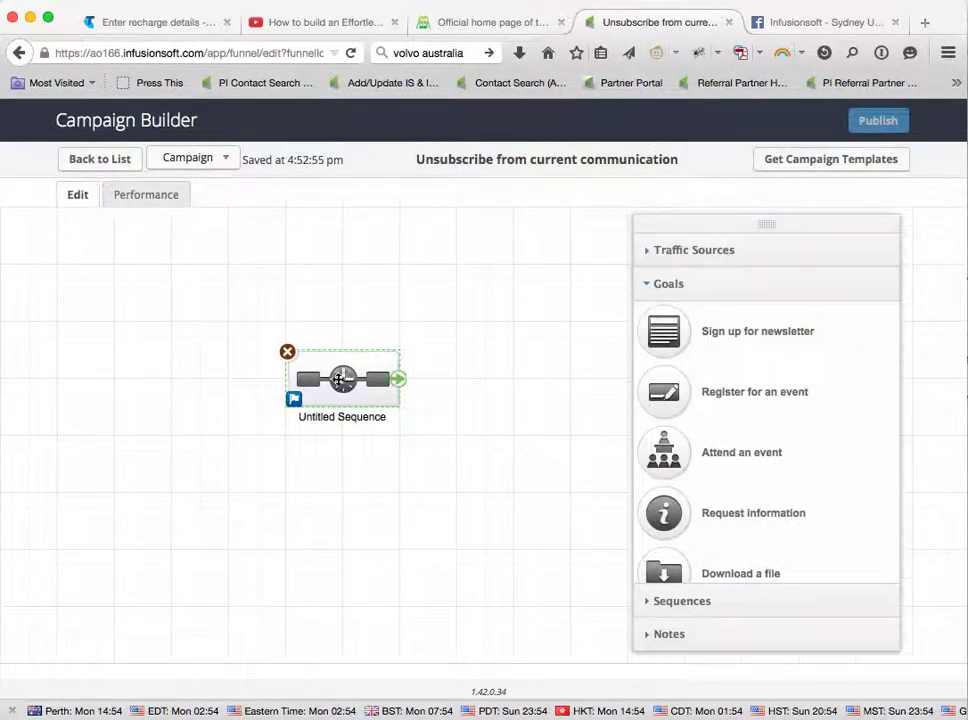
Open the campaign's sequence, mark it as Ready, and return to the campaign canvas.
{"action": "double_click", "coordinate": [342, 379]}
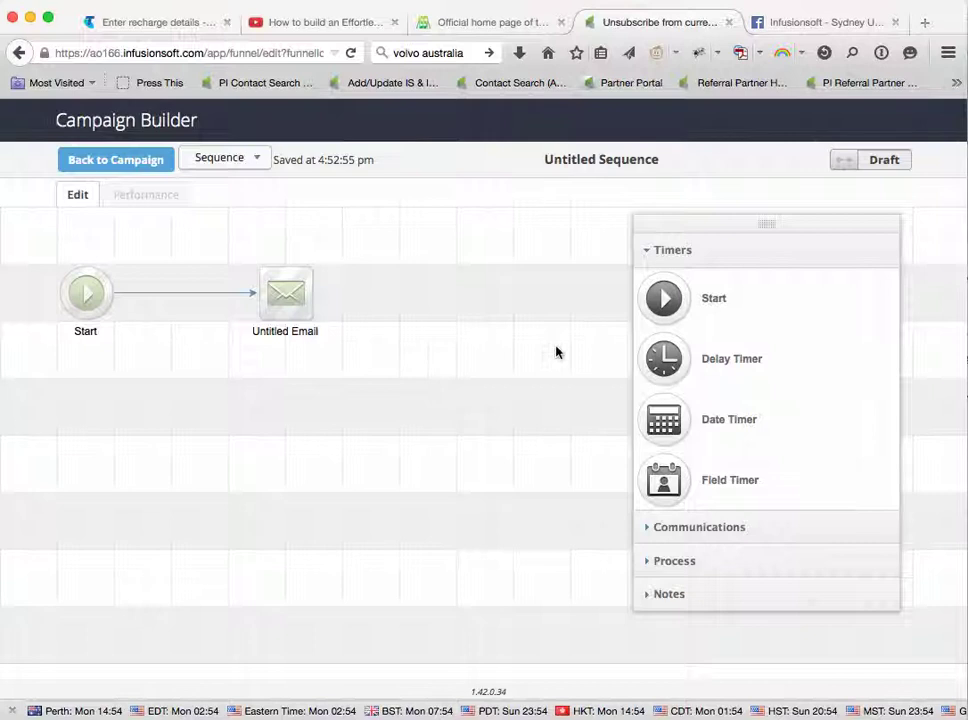
{"action": "left_click", "coordinate": [851, 165]}
{"action": "left_click", "coordinate": [123, 161]}
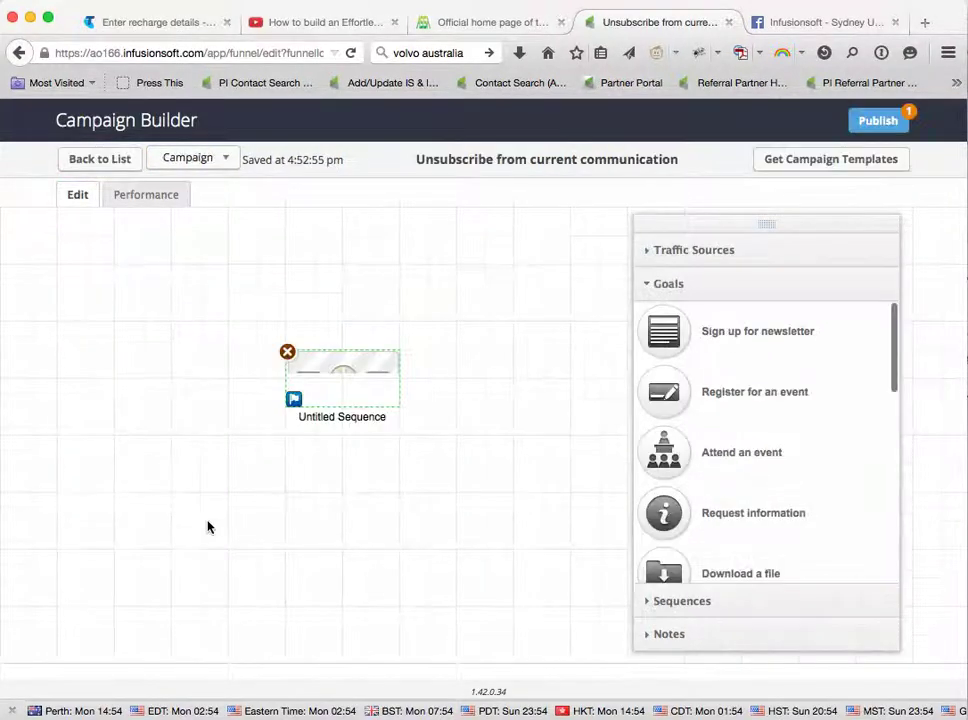
Add an Other goal beside the sequence, connected from the sequence, and open its tag configuration.
{"action": "left_click", "coordinate": [650, 288]}
{"action": "scroll", "coordinate": [688, 485], "scroll_direction": "down", "scroll_amount": 5}
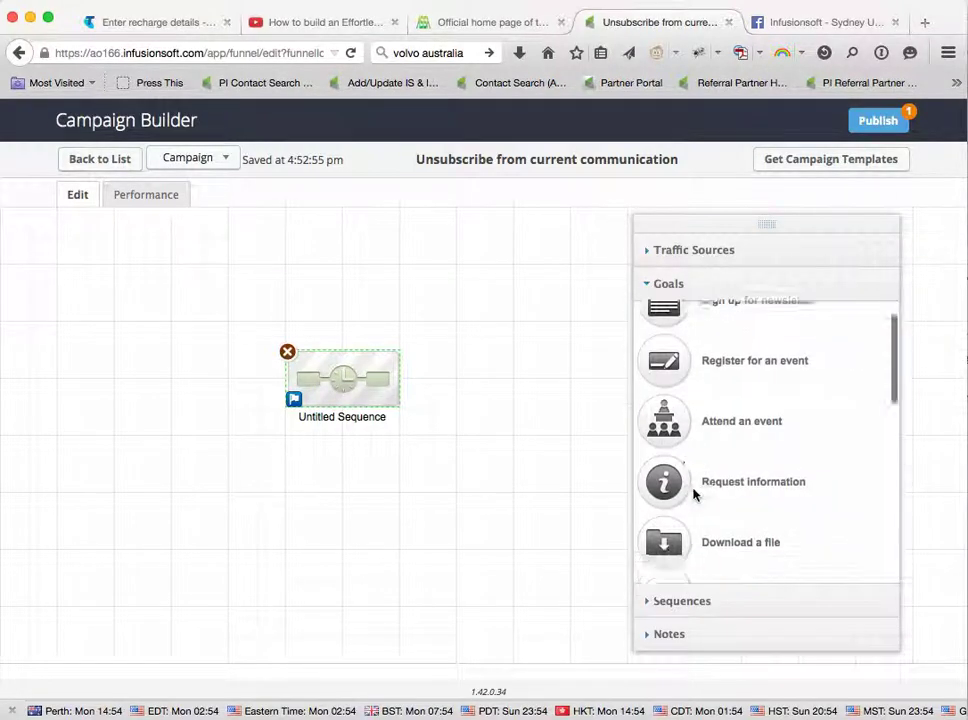
{"action": "left_click_drag", "start_coordinate": [690, 553], "coordinate": [542, 378]}
{"action": "left_click_drag", "start_coordinate": [398, 379], "coordinate": [542, 380]}
{"action": "left_click", "coordinate": [540, 381]}
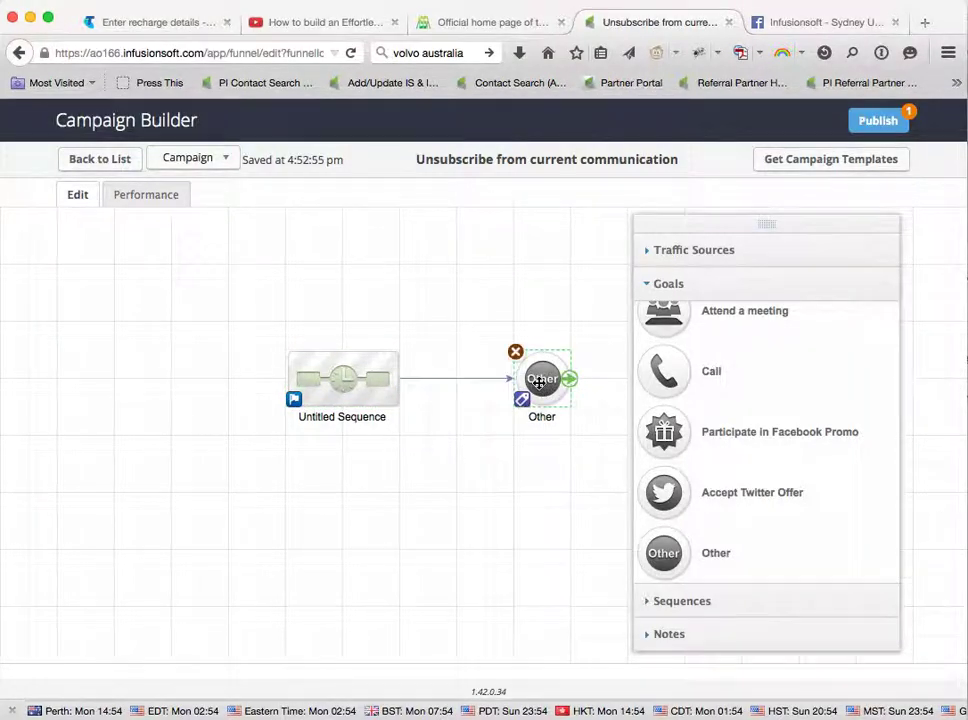
{"action": "double_click", "coordinate": [540, 381]}
{"action": "left_click", "coordinate": [430, 371]}
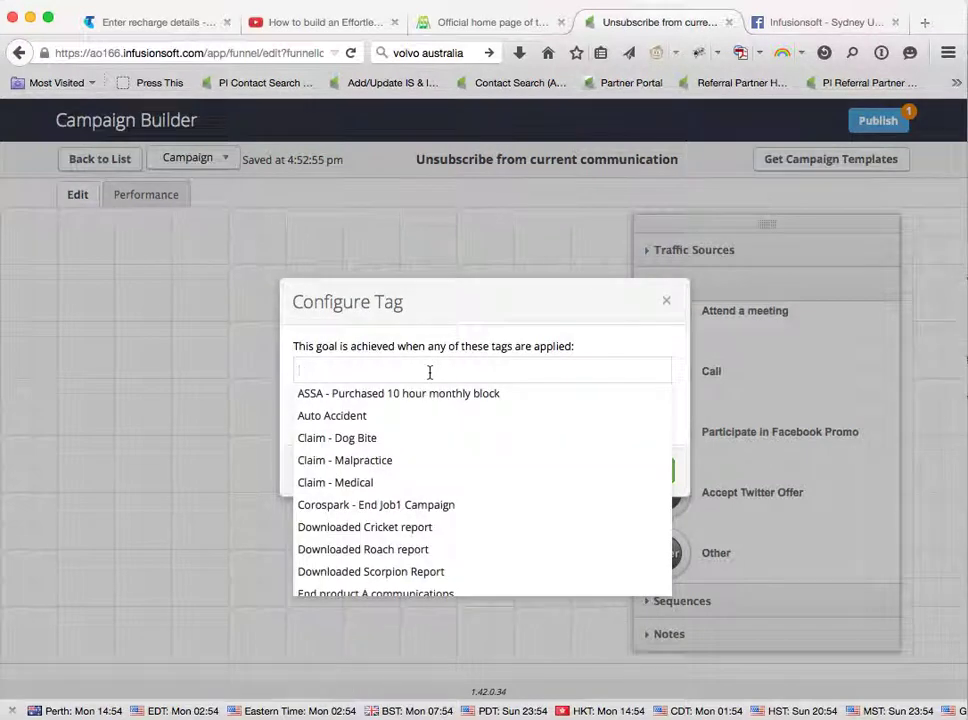
{"action": "scroll", "coordinate": [464, 471], "scroll_direction": "down", "scroll_amount": 5}
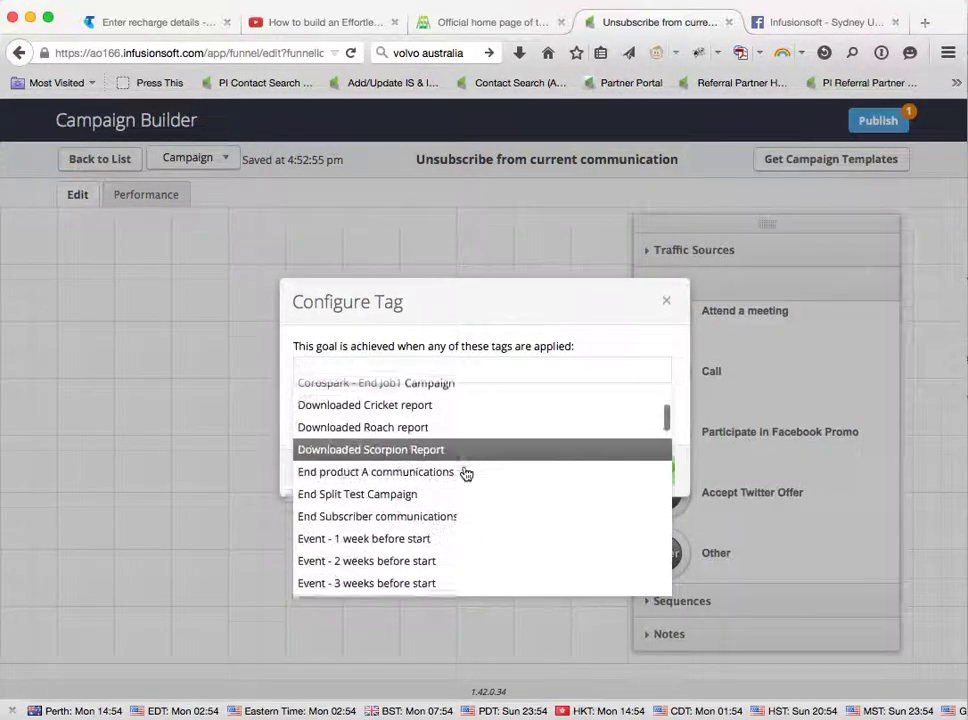
{"action": "scroll", "coordinate": [466, 473], "scroll_direction": "down", "scroll_amount": 4}
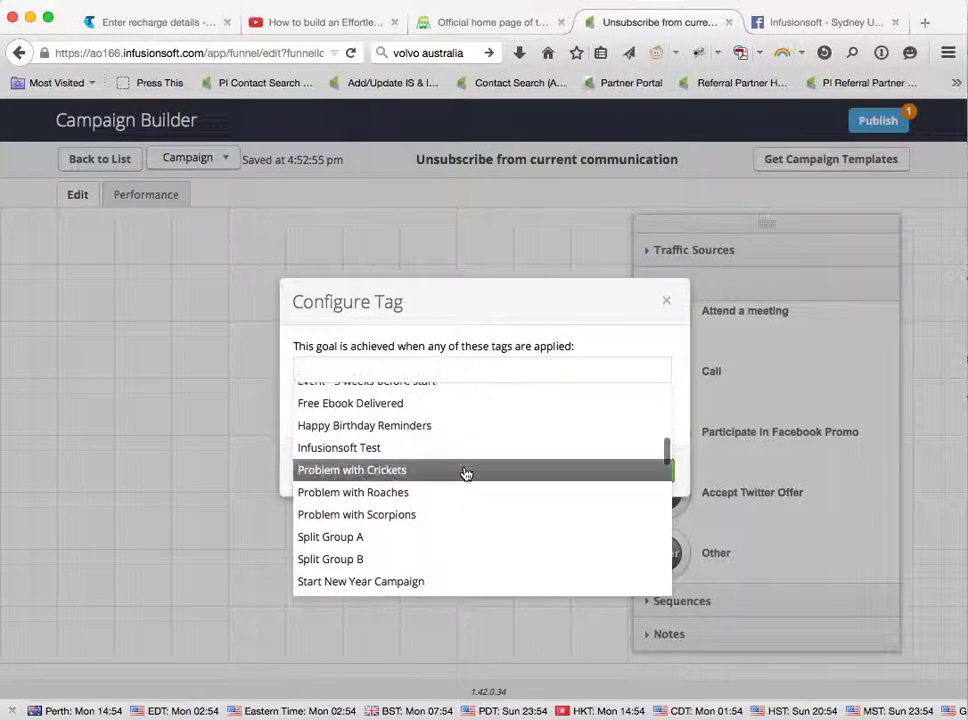
{"action": "type", "text": "uns"}
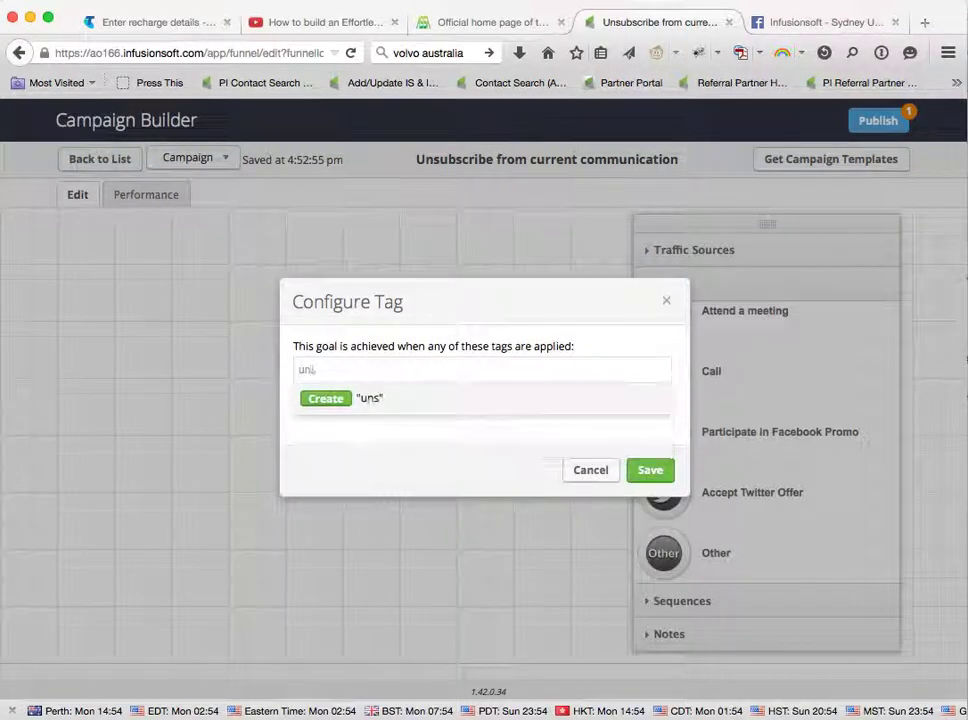
{"action": "key", "text": "BackSpace"}
{"action": "key", "text": "BackSpace"}
{"action": "key", "text": "BackSpace"}
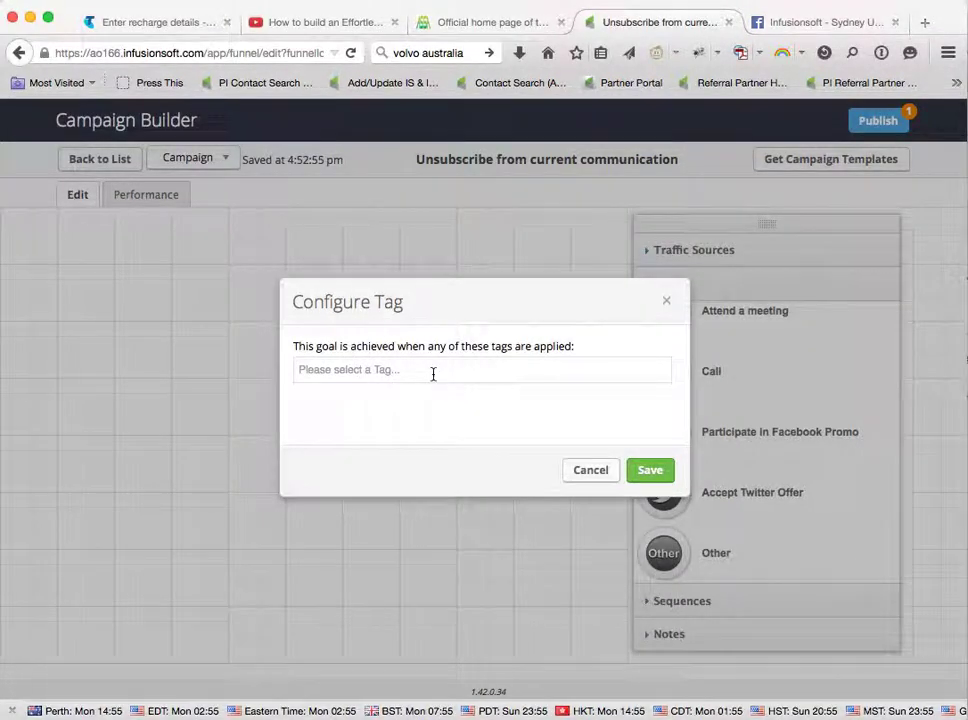
Set the Other goal to be achieved when the tag "End Subscriber communications" is applied, and save it.
{"action": "left_click", "coordinate": [433, 370]}
{"action": "type", "text": "end"}
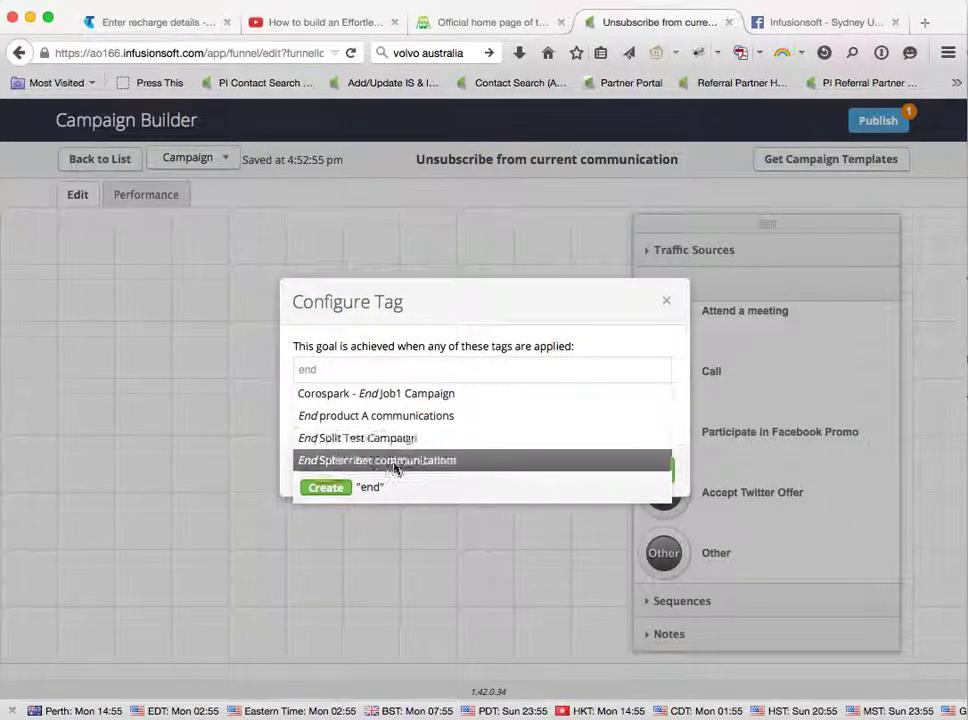
{"action": "left_click", "coordinate": [396, 462]}
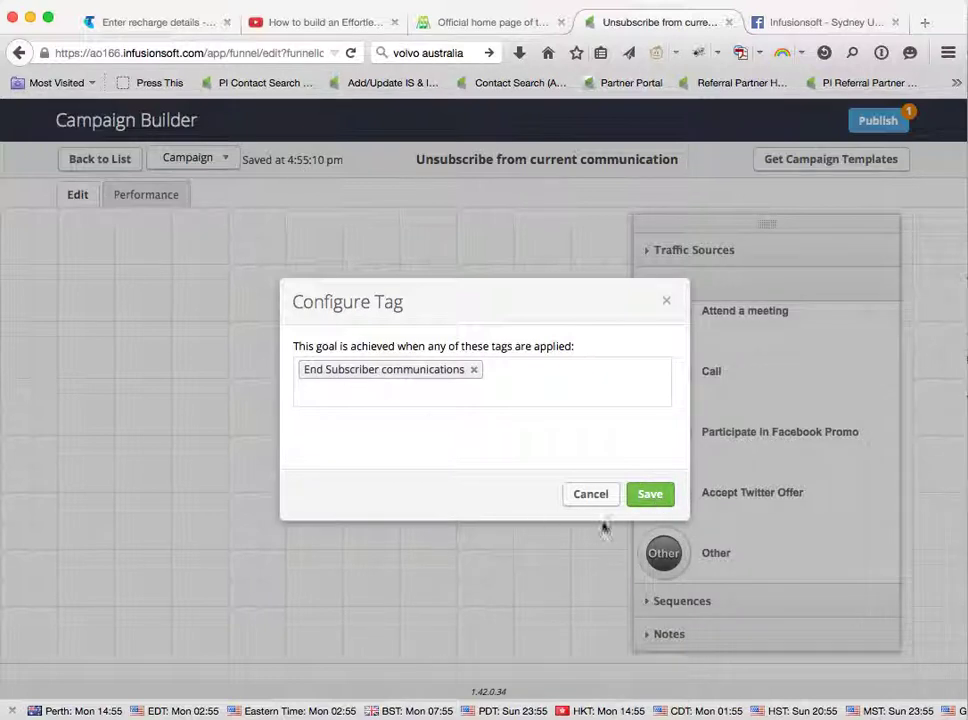
{"action": "left_click", "coordinate": [650, 494]}
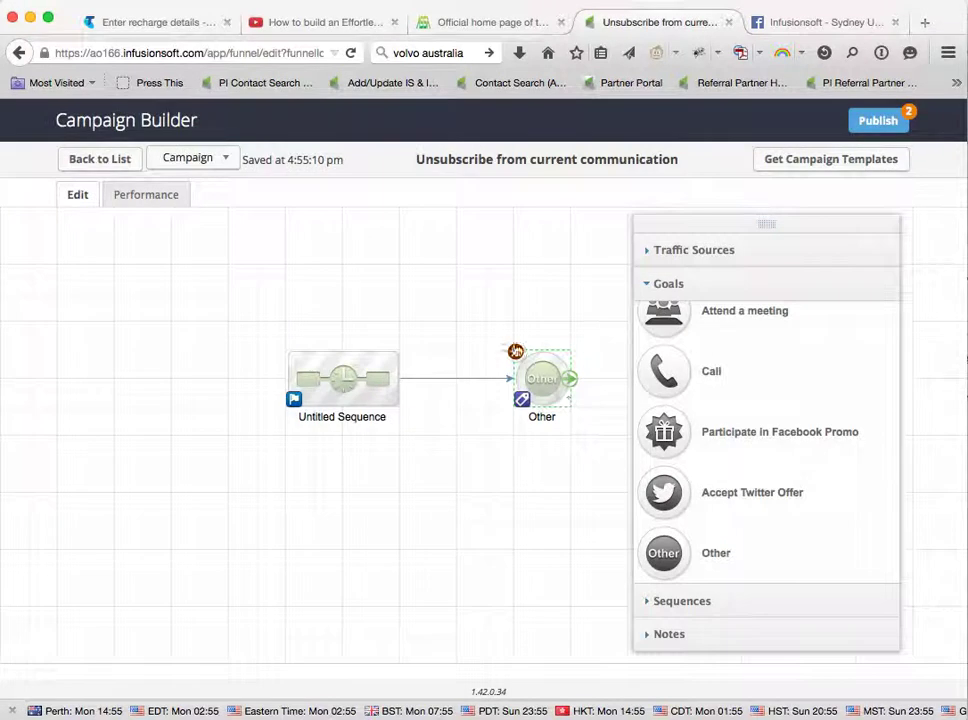
Open the email in the sequence and examine its newsletter unsubscribe line and the standard unsubscribe footer.
{"action": "left_click_drag", "start_coordinate": [462, 303], "coordinate": [367, 336]}
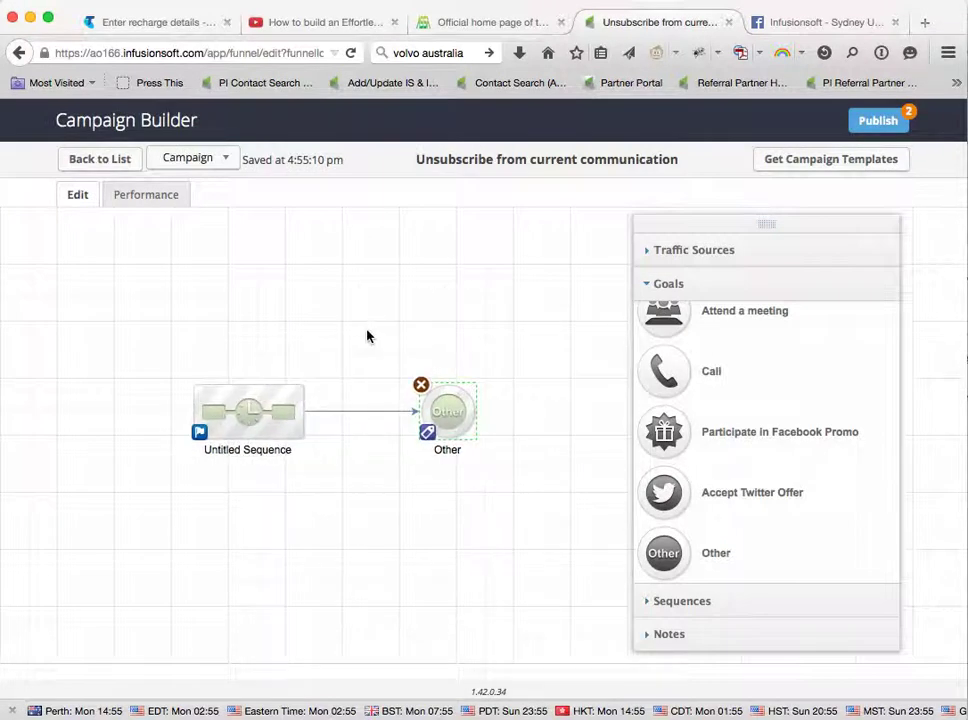
{"action": "double_click", "coordinate": [230, 412]}
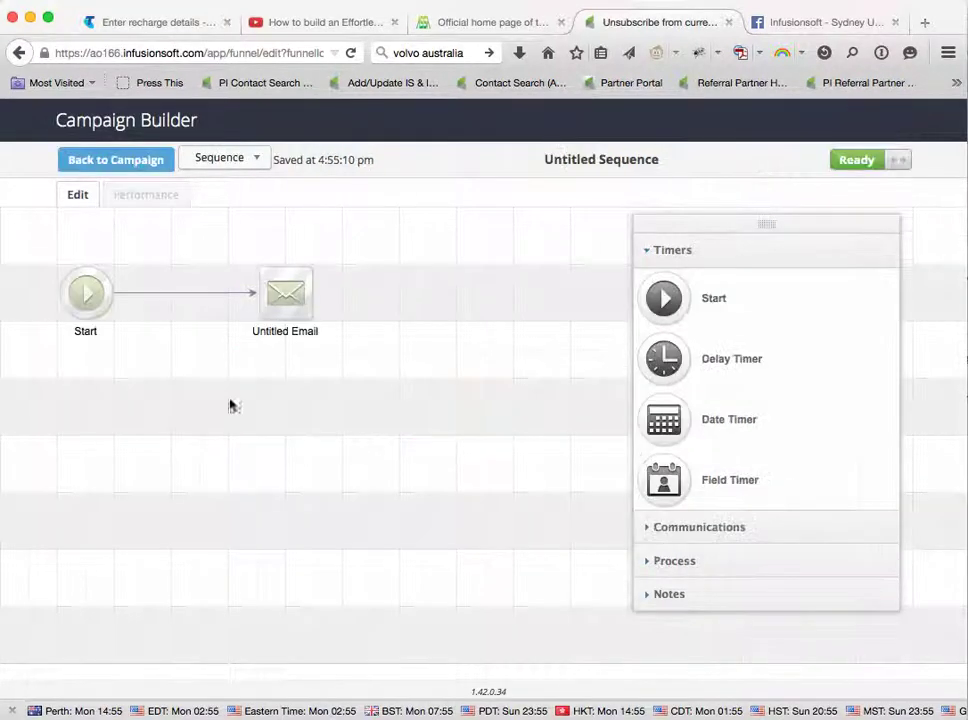
{"action": "double_click", "coordinate": [287, 292]}
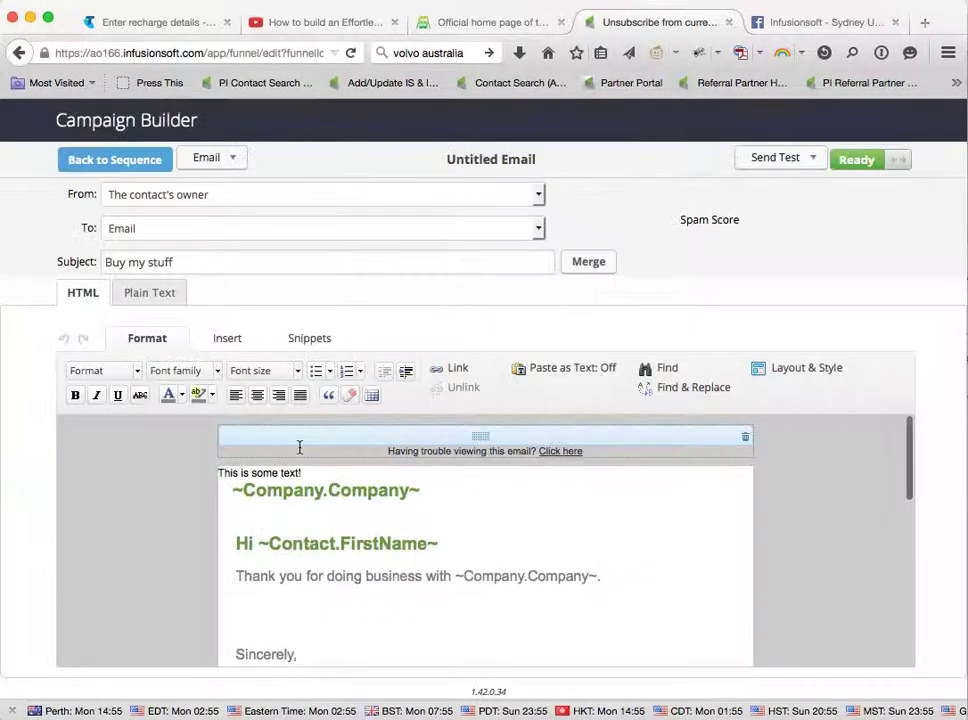
{"action": "scroll", "coordinate": [426, 583], "scroll_direction": "down", "scroll_amount": 2}
{"action": "scroll", "coordinate": [426, 583], "scroll_direction": "up", "scroll_amount": 1}
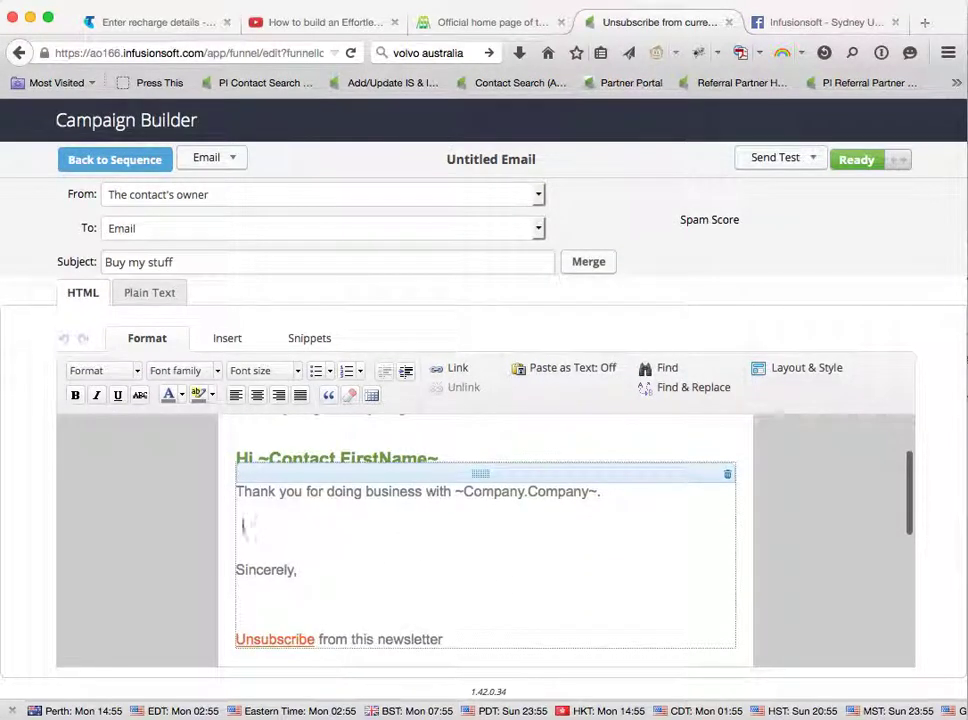
{"action": "scroll", "coordinate": [372, 540], "scroll_direction": "down", "scroll_amount": 2}
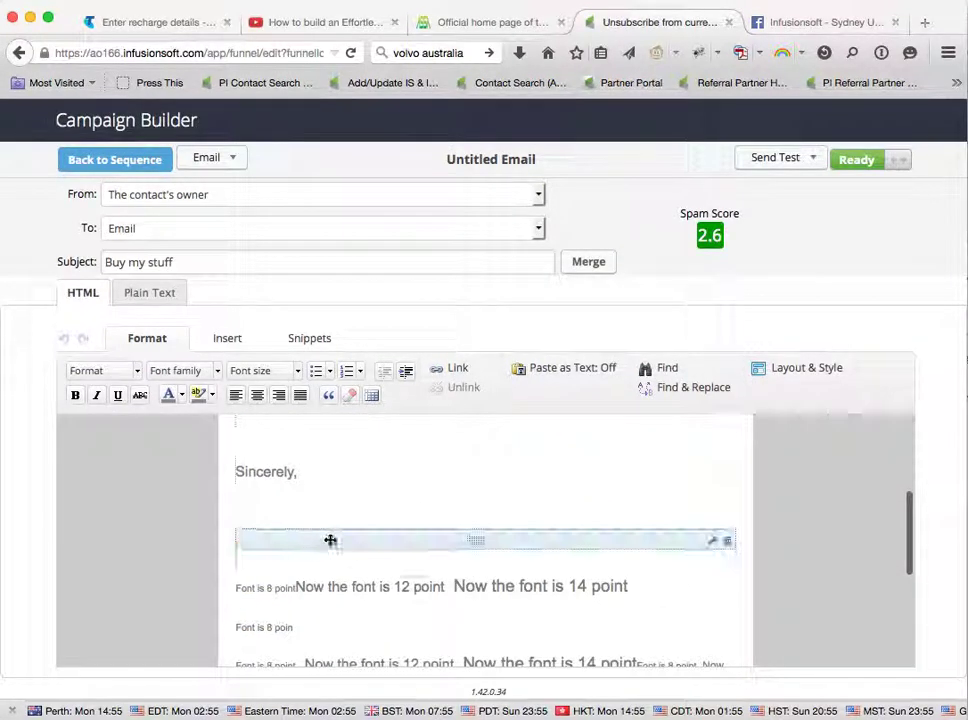
{"action": "scroll", "coordinate": [244, 520], "scroll_direction": "down", "scroll_amount": 3}
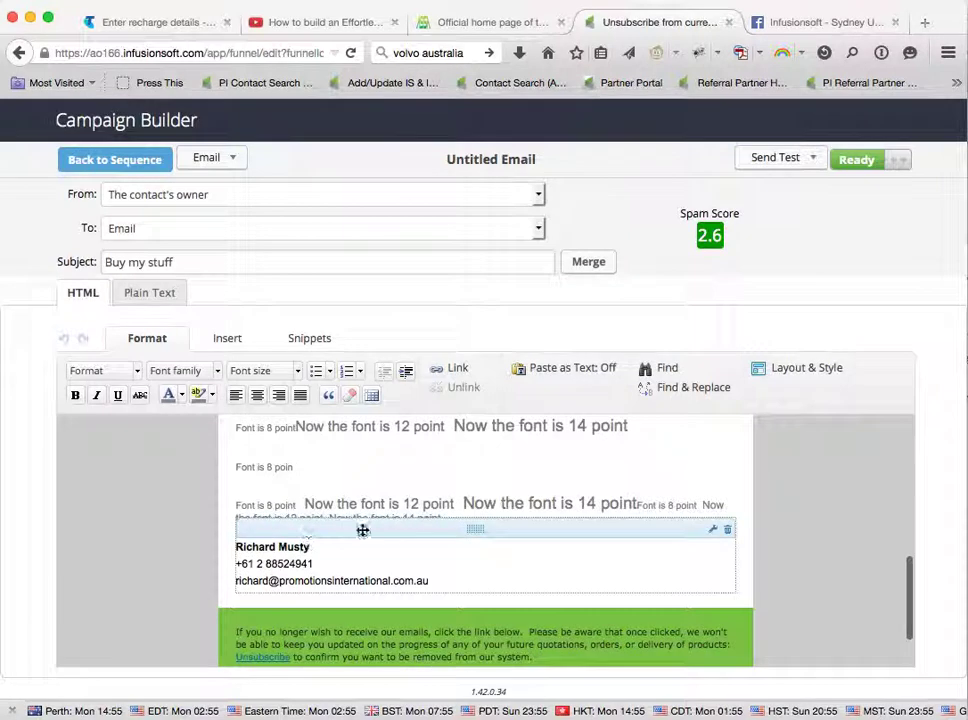
{"action": "scroll", "coordinate": [343, 560], "scroll_direction": "down", "scroll_amount": 1}
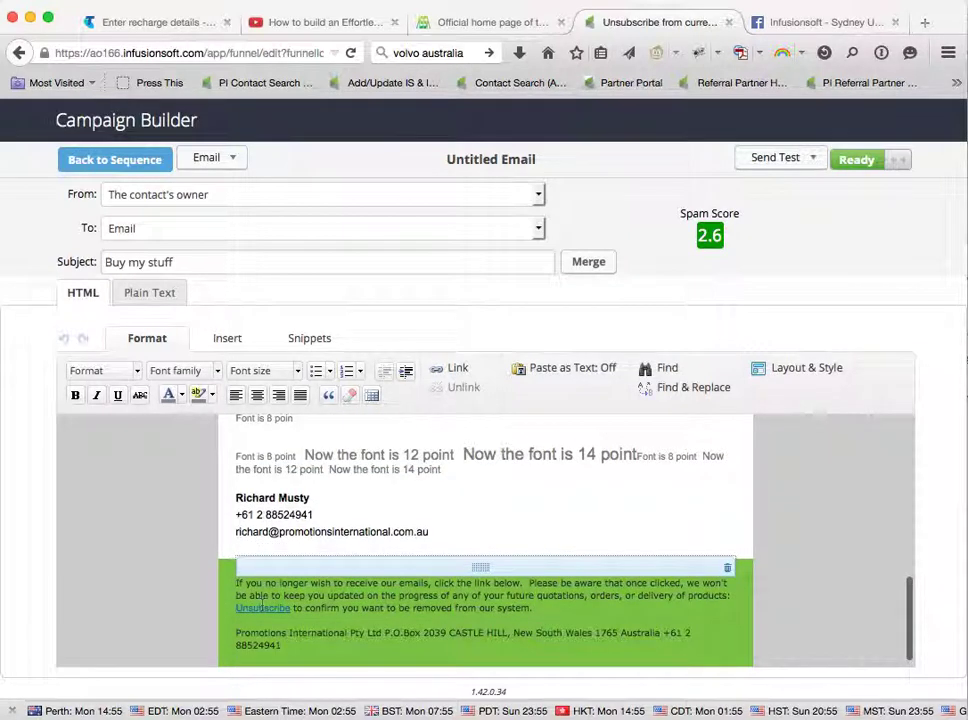
{"action": "scroll", "coordinate": [378, 493], "scroll_direction": "up", "scroll_amount": 3}
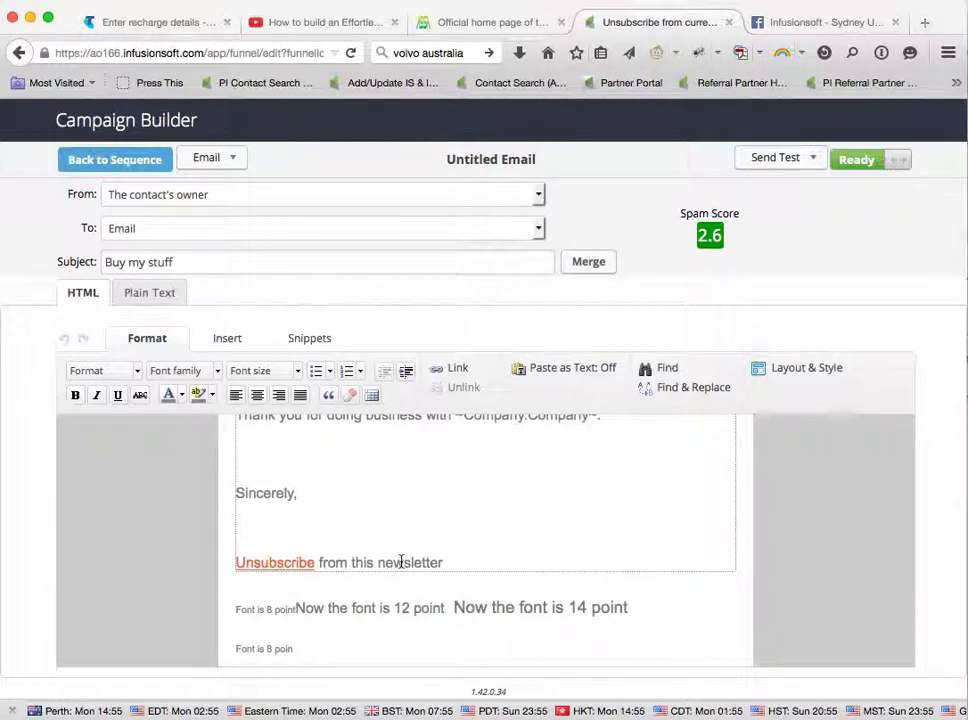
Review the target and applied tag of the "Unsubscribe" link above the signature, closing its options without updating.
{"action": "left_click_drag", "start_coordinate": [319, 563], "coordinate": [488, 568]}
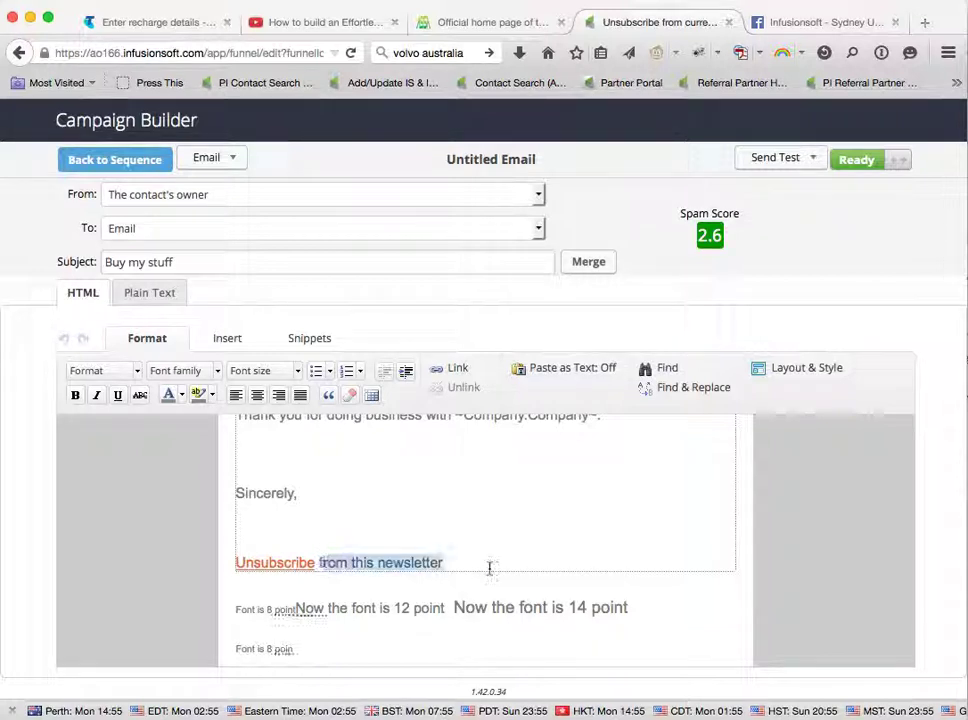
{"action": "left_click", "coordinate": [274, 562]}
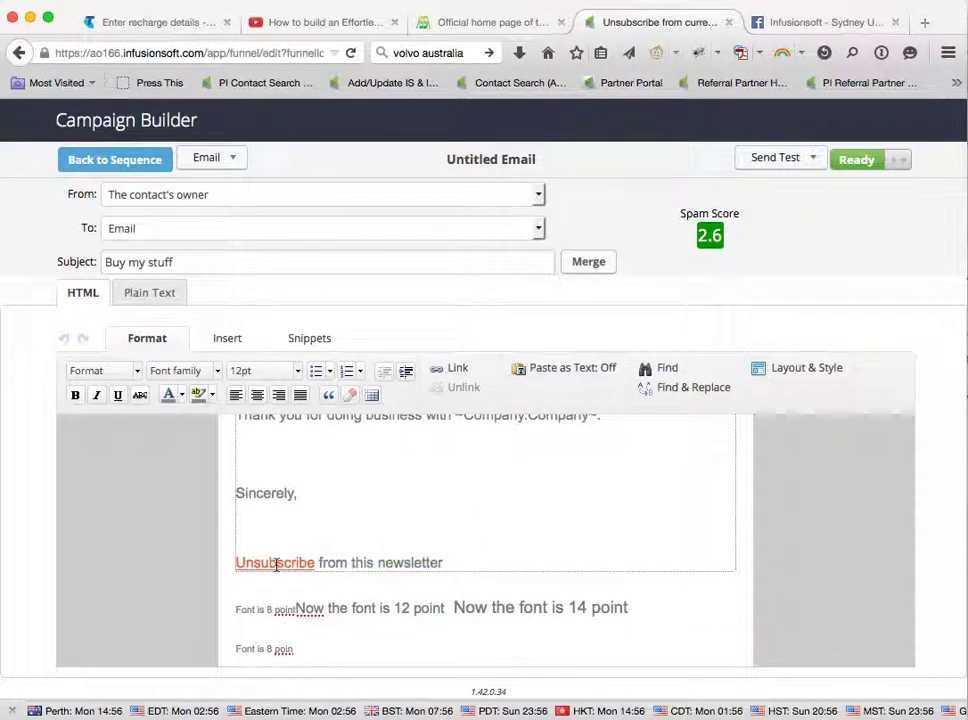
{"action": "left_click", "coordinate": [455, 370]}
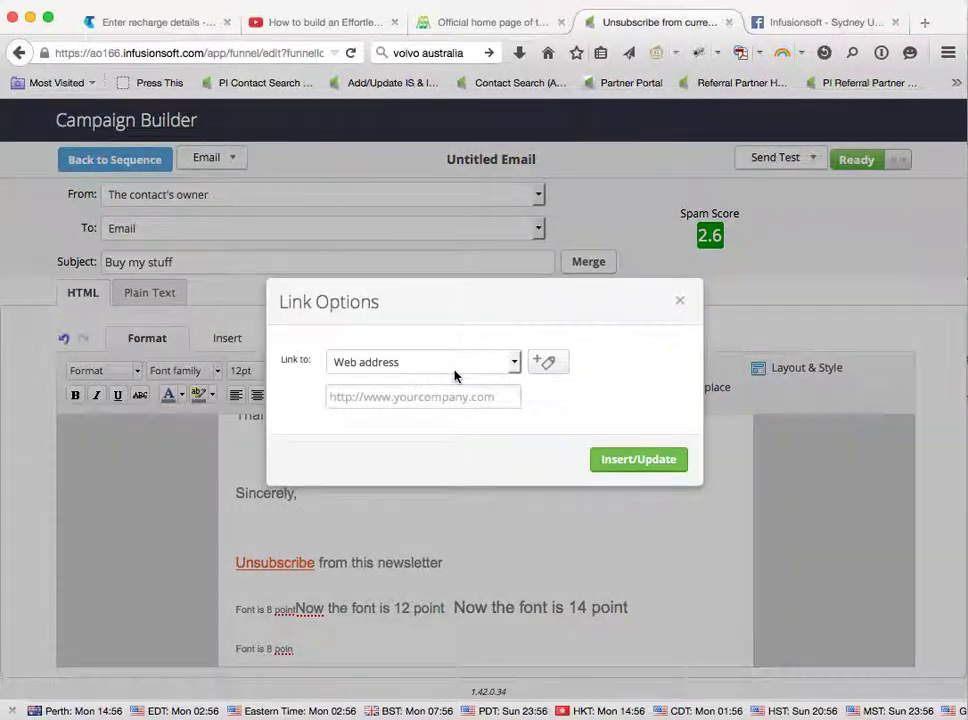
{"action": "left_click", "coordinate": [455, 368]}
{"action": "left_click", "coordinate": [455, 377]}
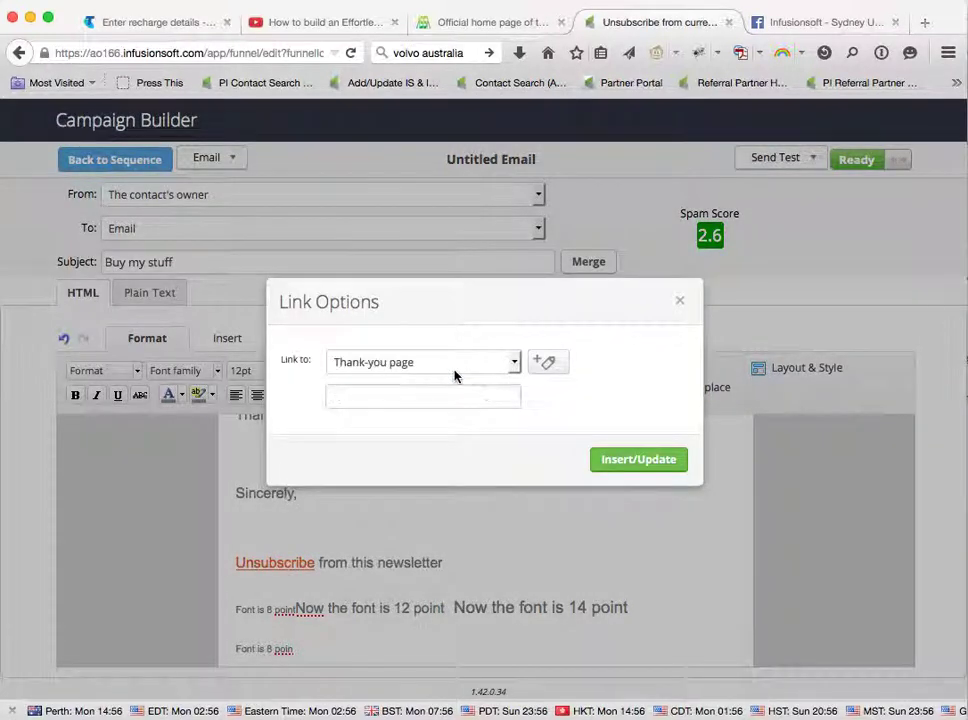
{"action": "left_click", "coordinate": [548, 367]}
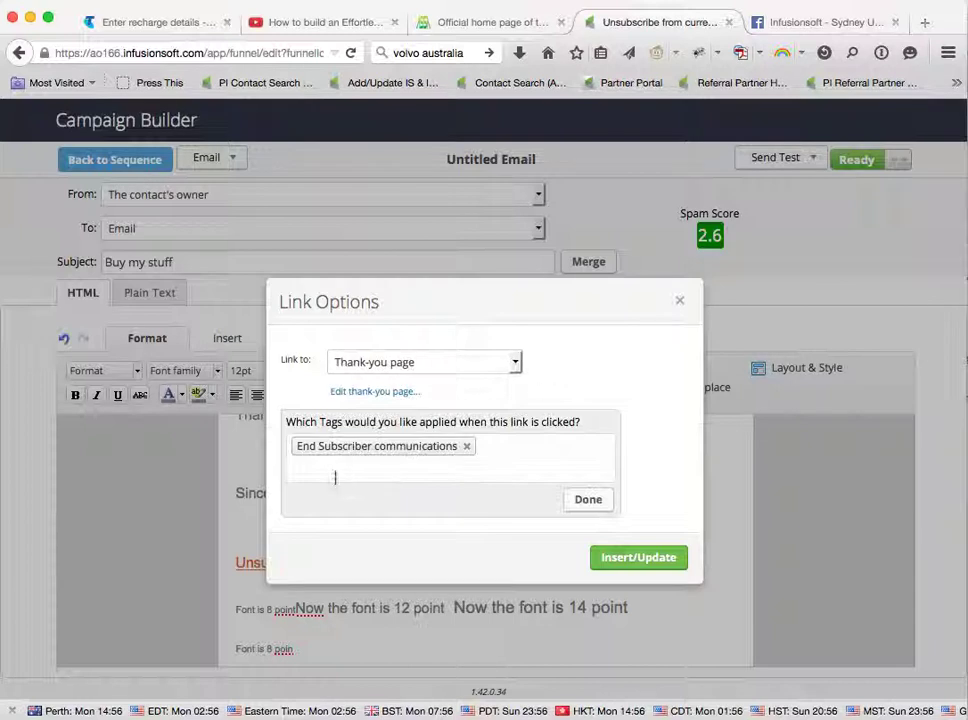
{"action": "left_click", "coordinate": [590, 500]}
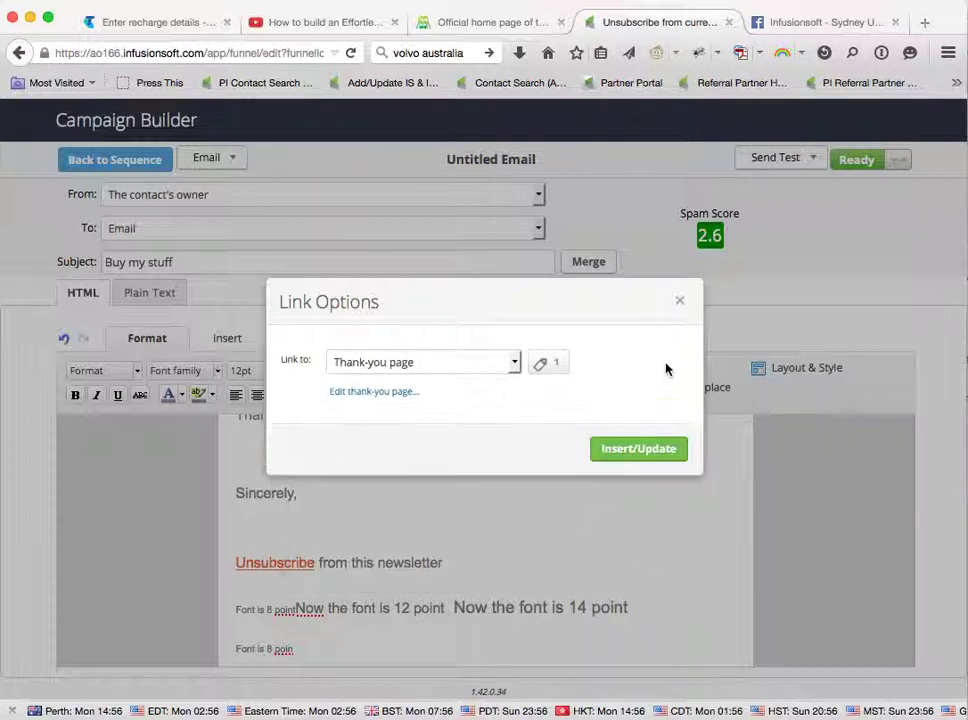
{"action": "left_click", "coordinate": [681, 301]}
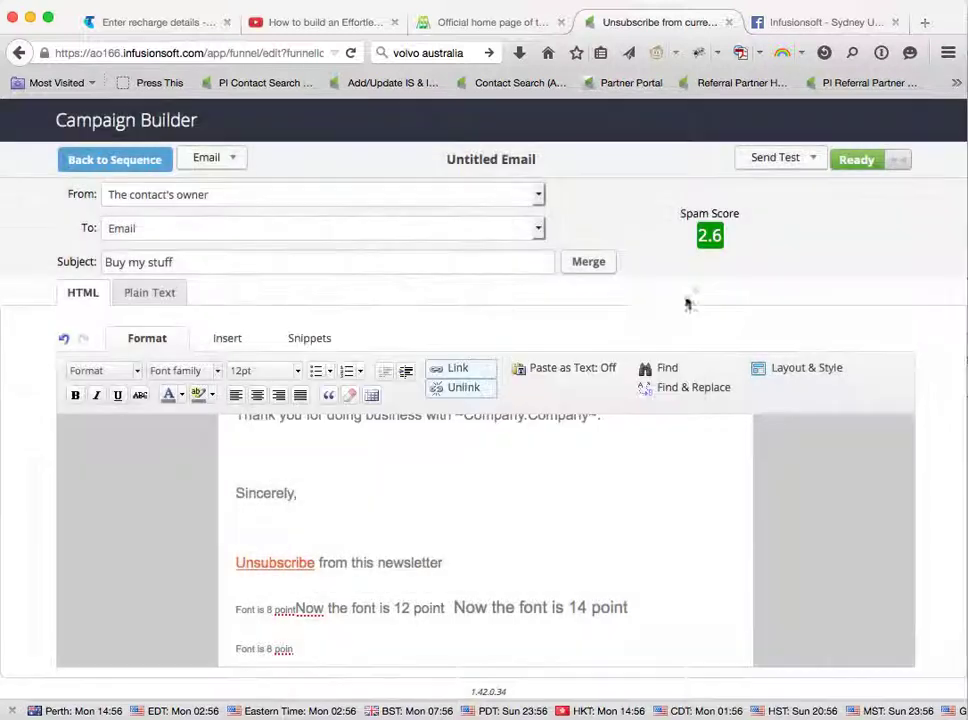
Go back to the campaign canvas and check which tag triggers the Other goal, cancelling without changes.
{"action": "left_click", "coordinate": [114, 161]}
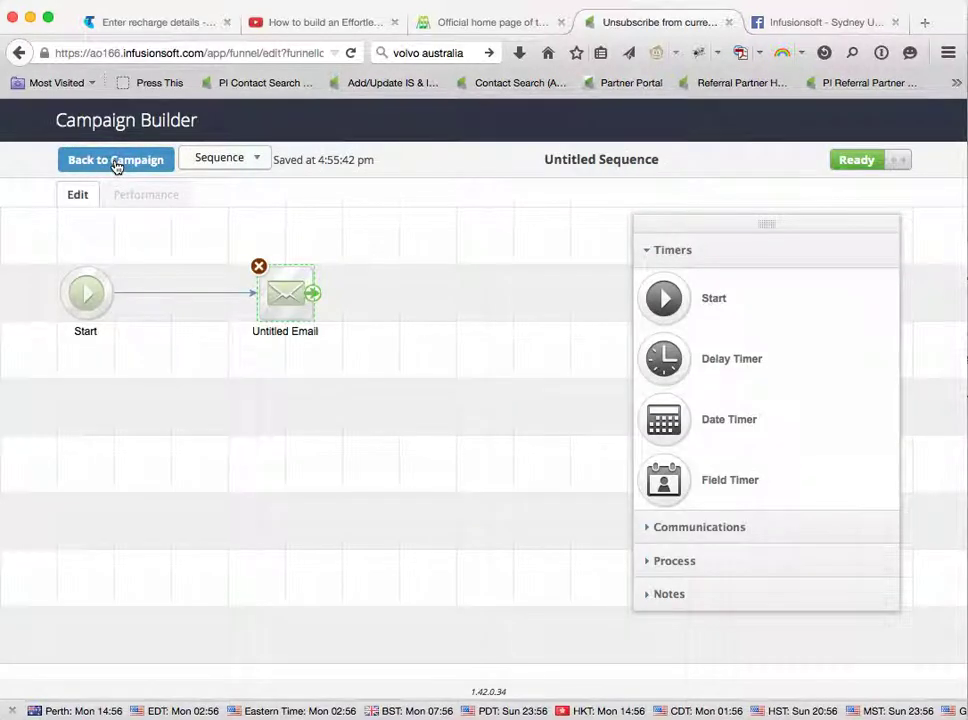
{"action": "left_click", "coordinate": [116, 163]}
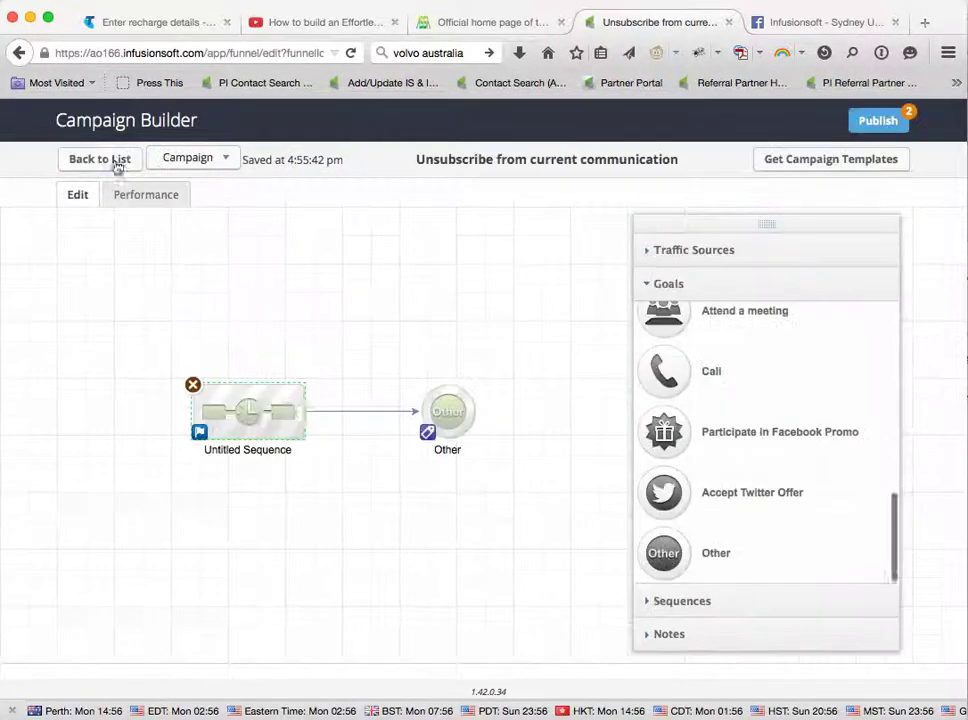
{"action": "double_click", "coordinate": [450, 415]}
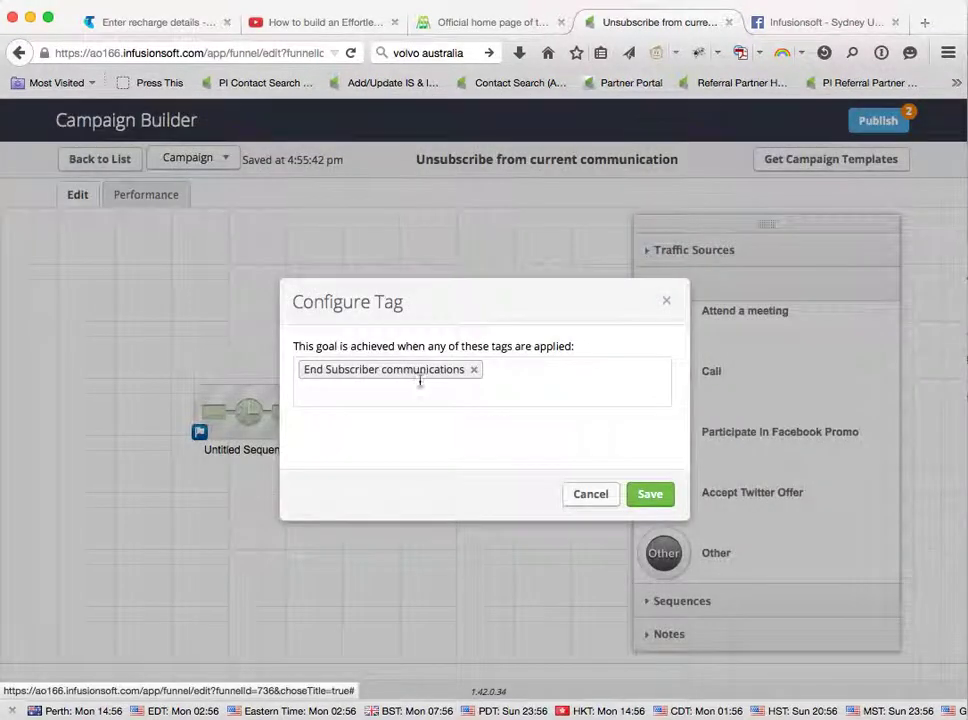
{"action": "left_click", "coordinate": [590, 496]}
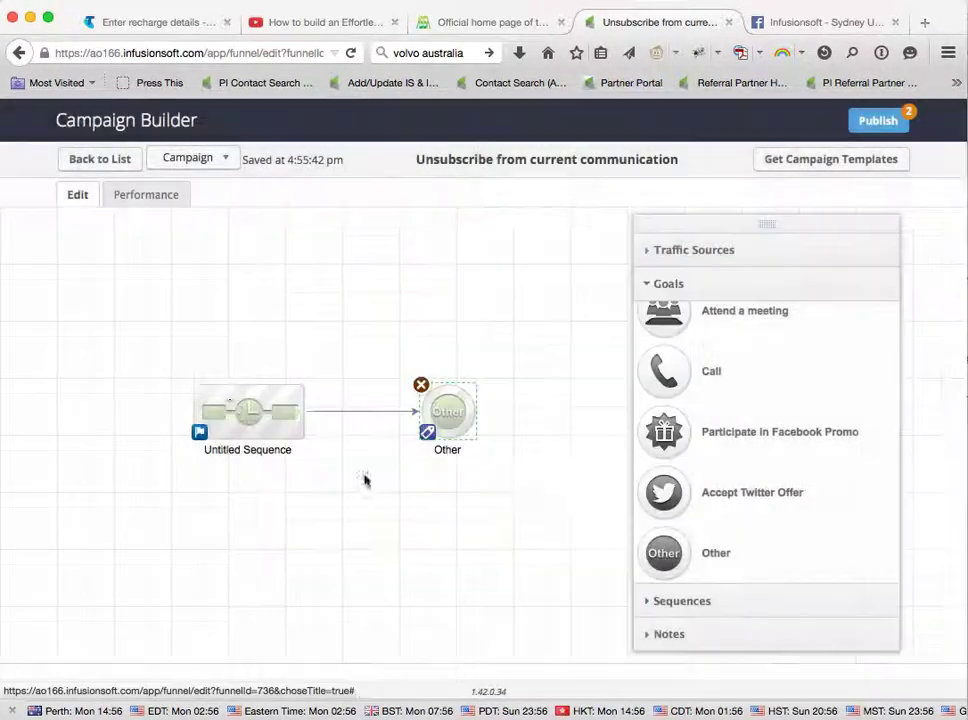
Insert an Apply/Remove Tag process between Start and the email in the sequence.
{"action": "double_click", "coordinate": [238, 408]}
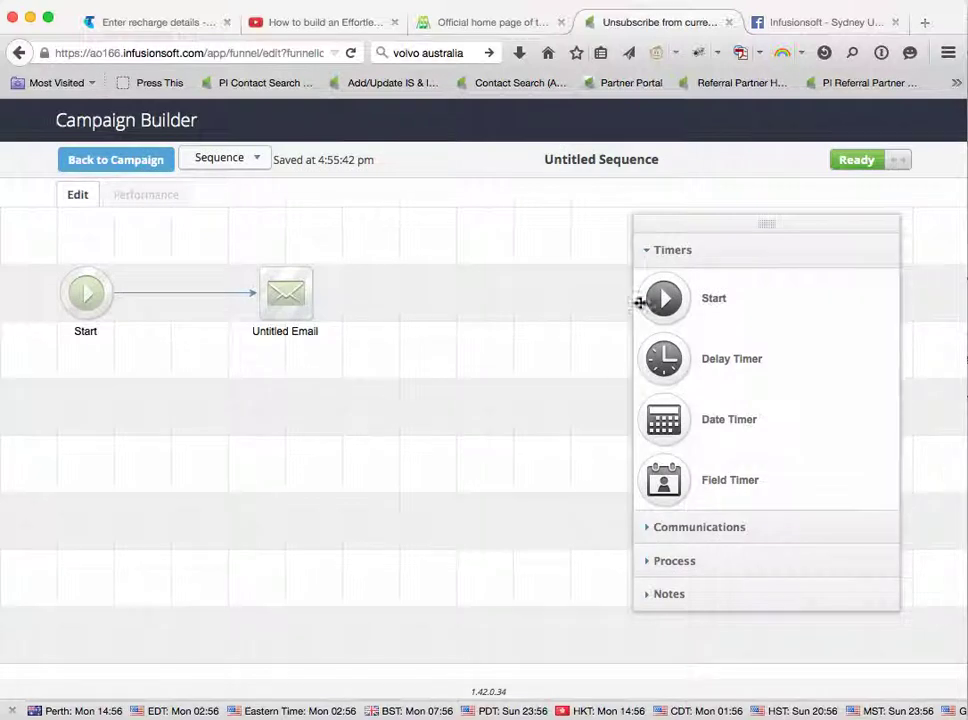
{"action": "left_click", "coordinate": [676, 562]}
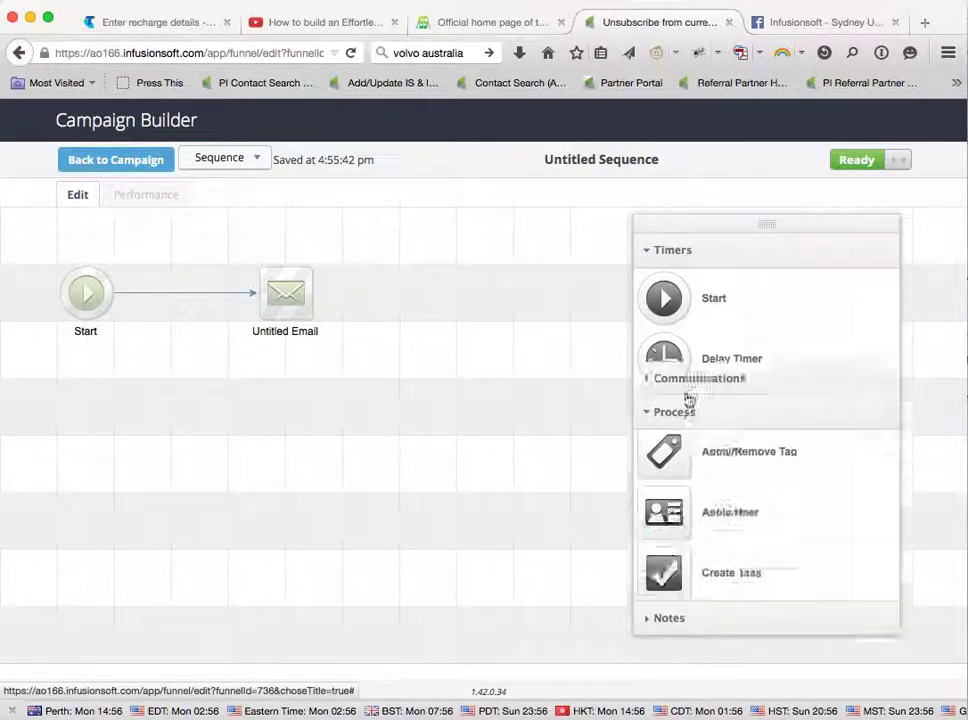
{"action": "left_click_drag", "start_coordinate": [664, 357], "coordinate": [174, 295]}
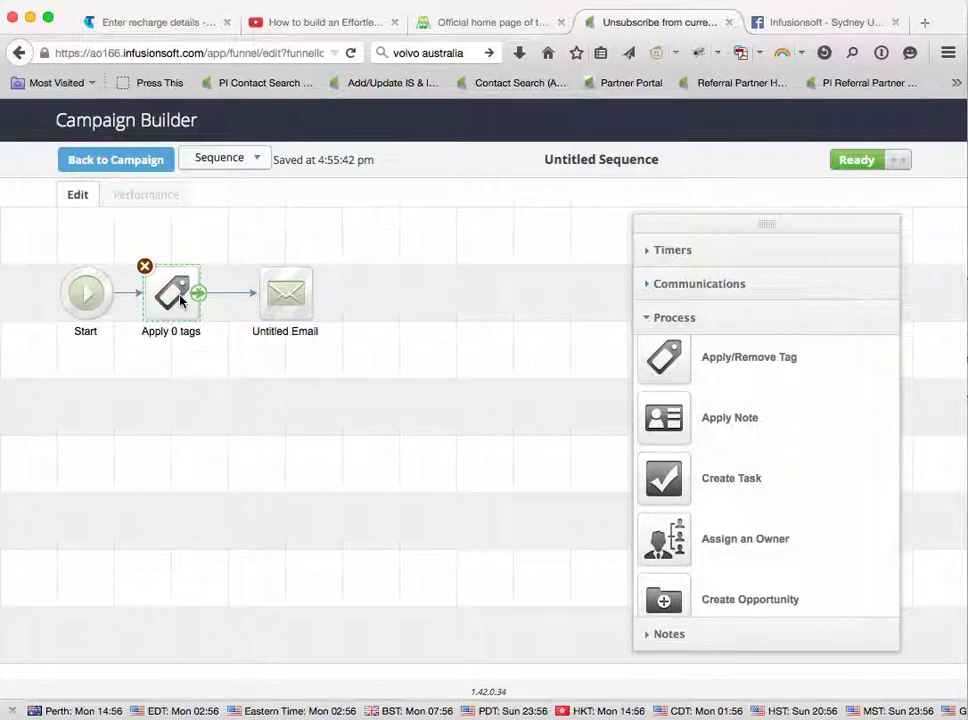
Configure the tag process to remove the tag "End Subscriber communications", save it, and return to the campaign canvas.
{"action": "double_click", "coordinate": [174, 295]}
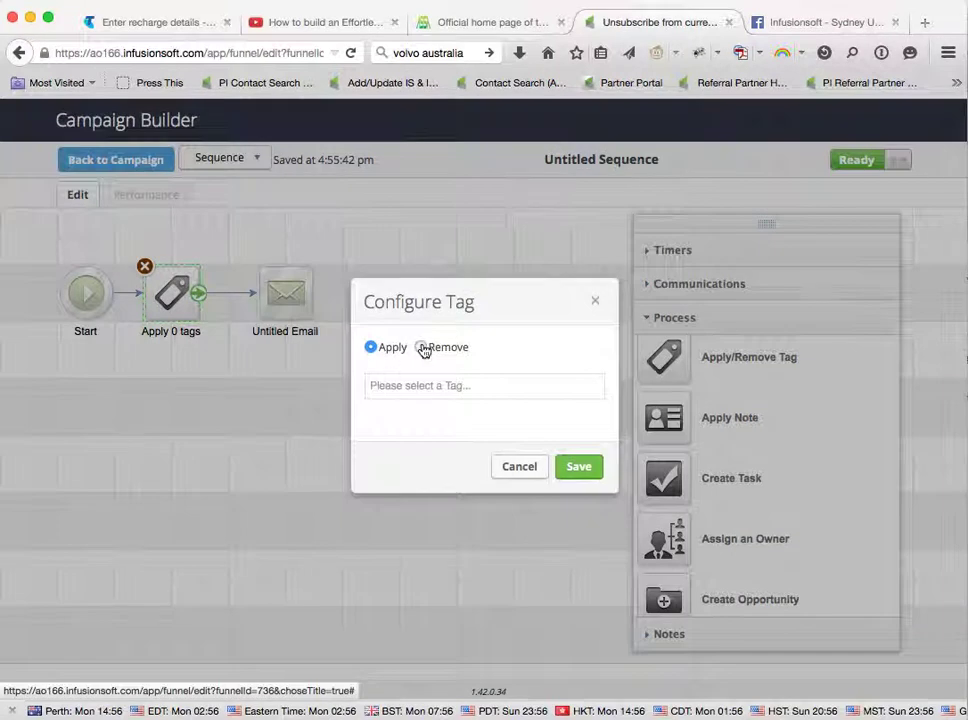
{"action": "left_click", "coordinate": [421, 347]}
{"action": "left_click", "coordinate": [396, 386]}
{"action": "type", "text": "end"}
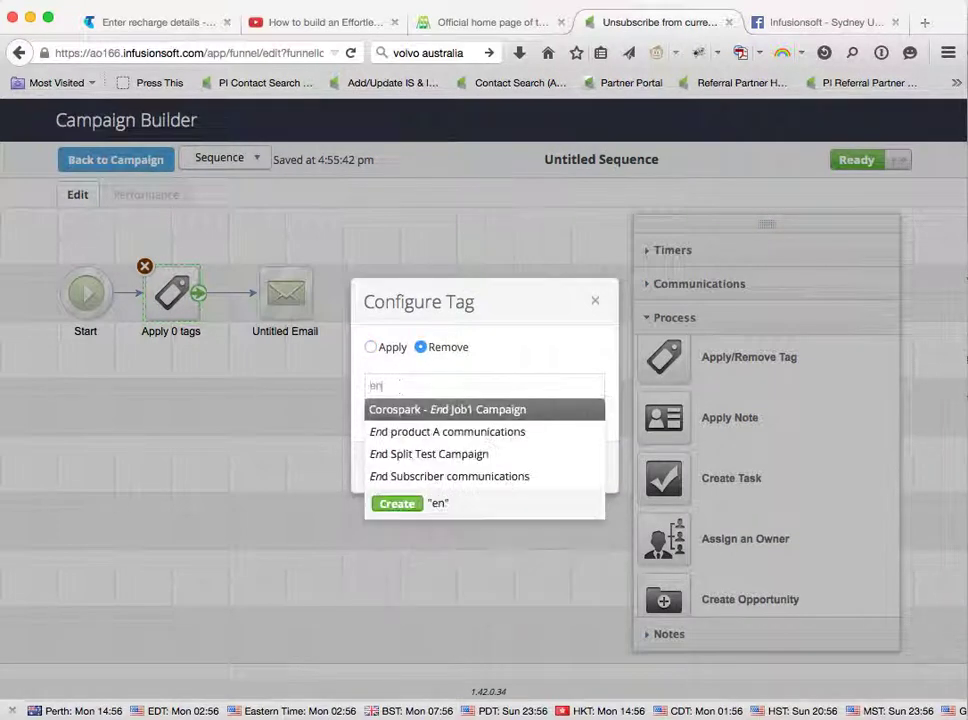
{"action": "left_click", "coordinate": [411, 477]}
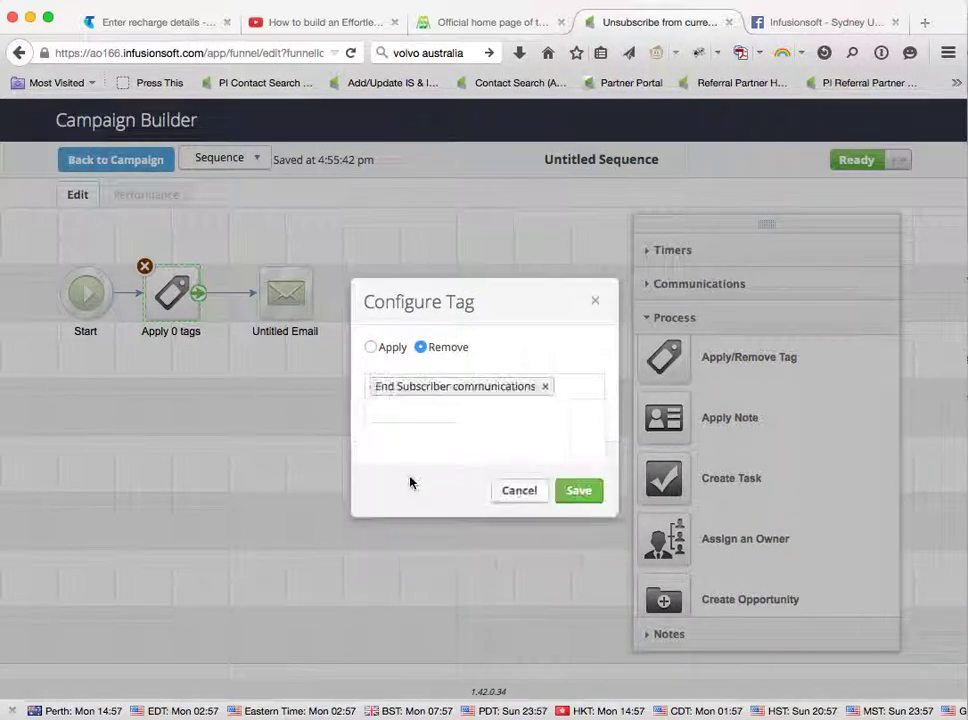
{"action": "left_click", "coordinate": [589, 494]}
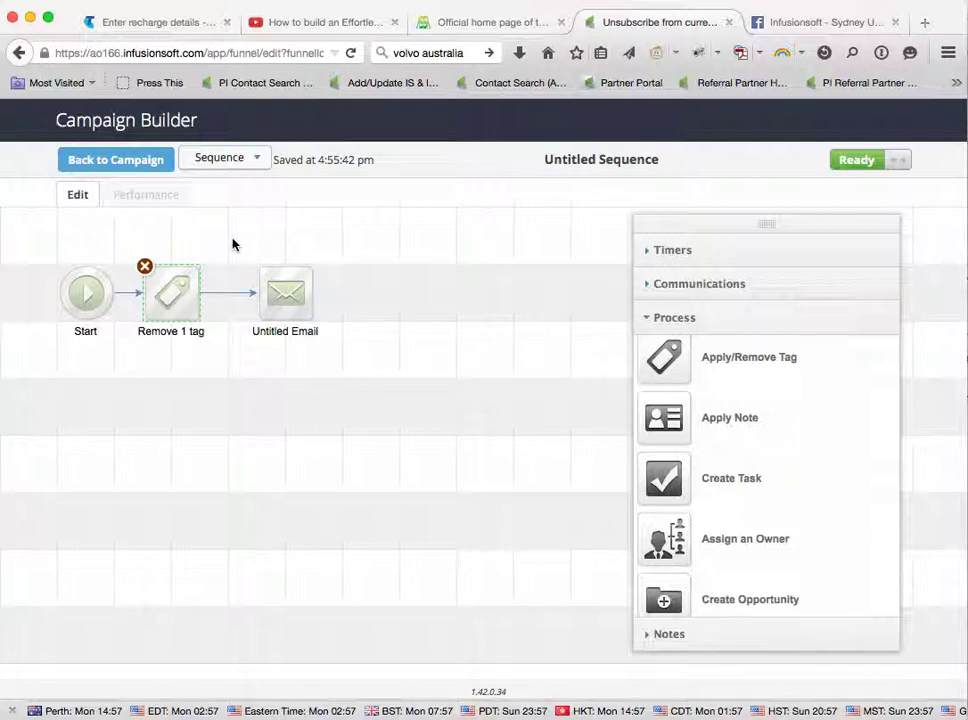
{"action": "left_click", "coordinate": [115, 167]}
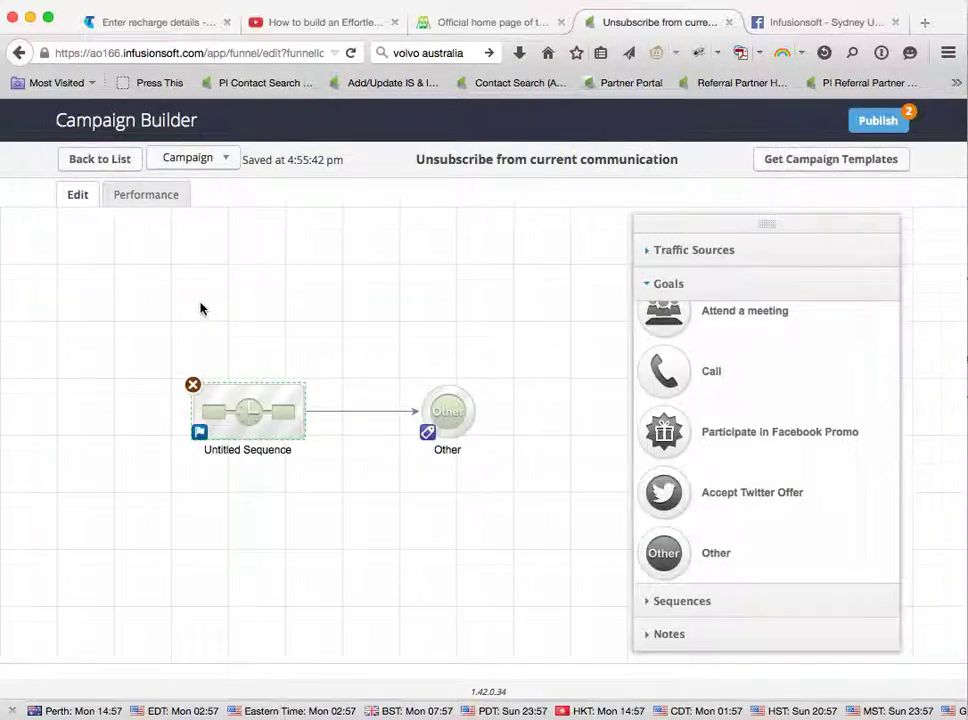